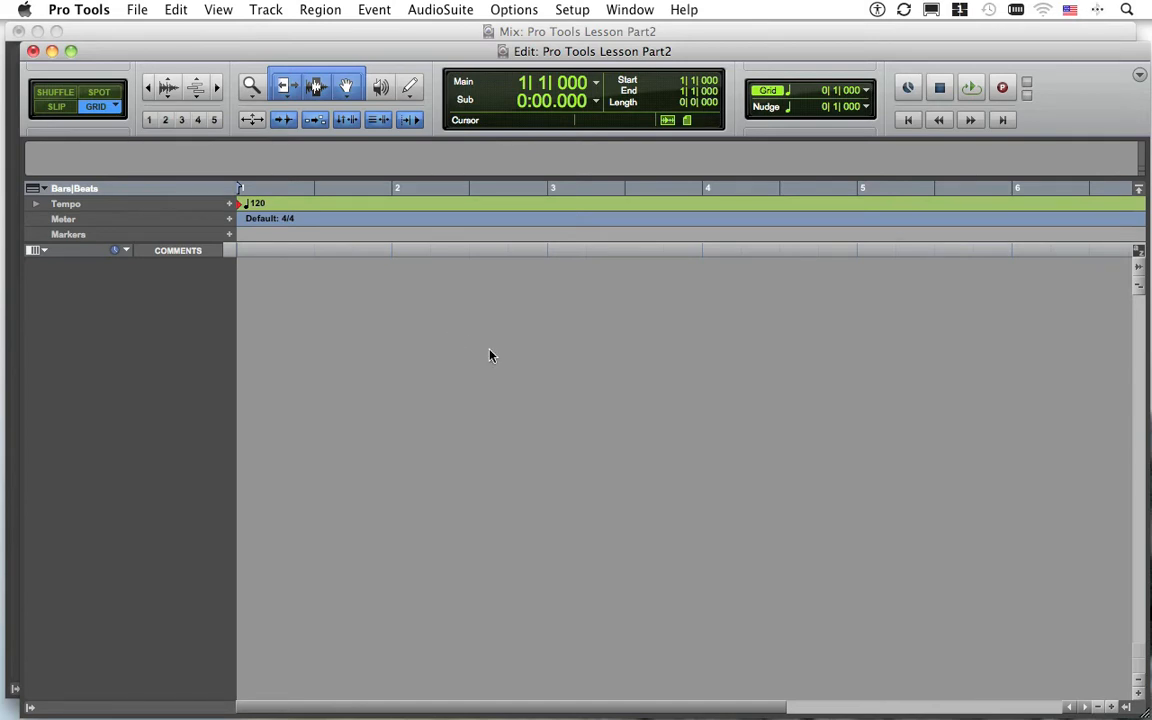
# Step: Create one new mono audio track in the empty session
pyautogui.click(267, 10)
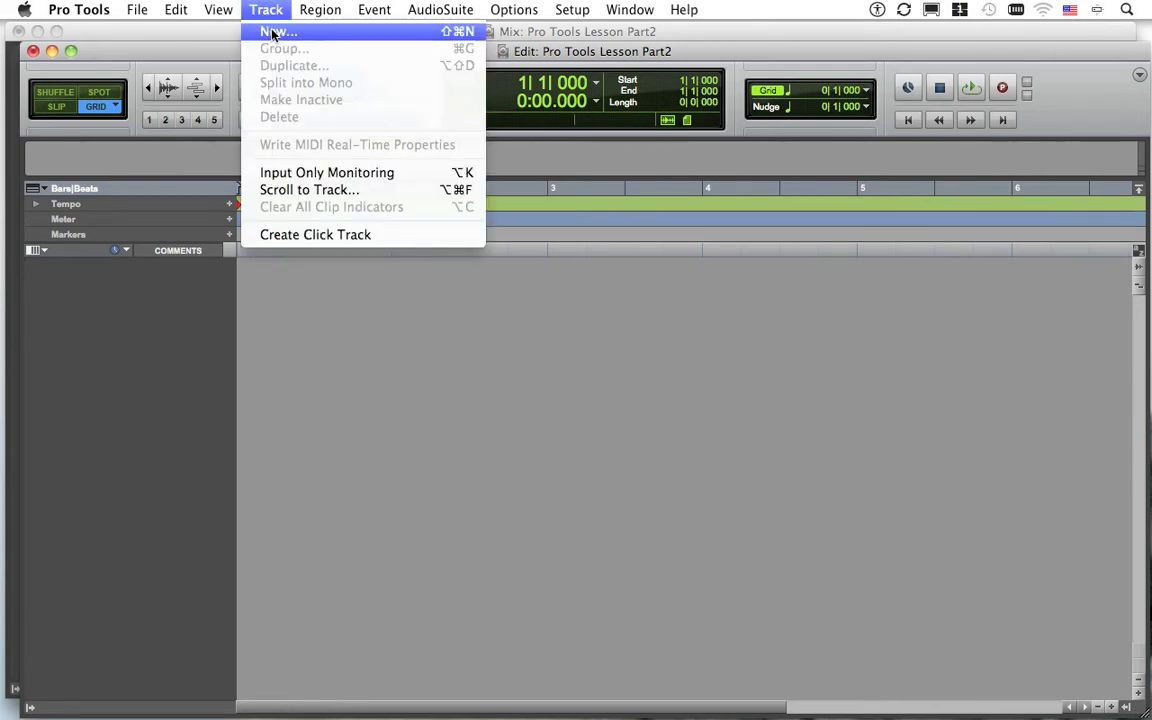
pyautogui.click(271, 32)
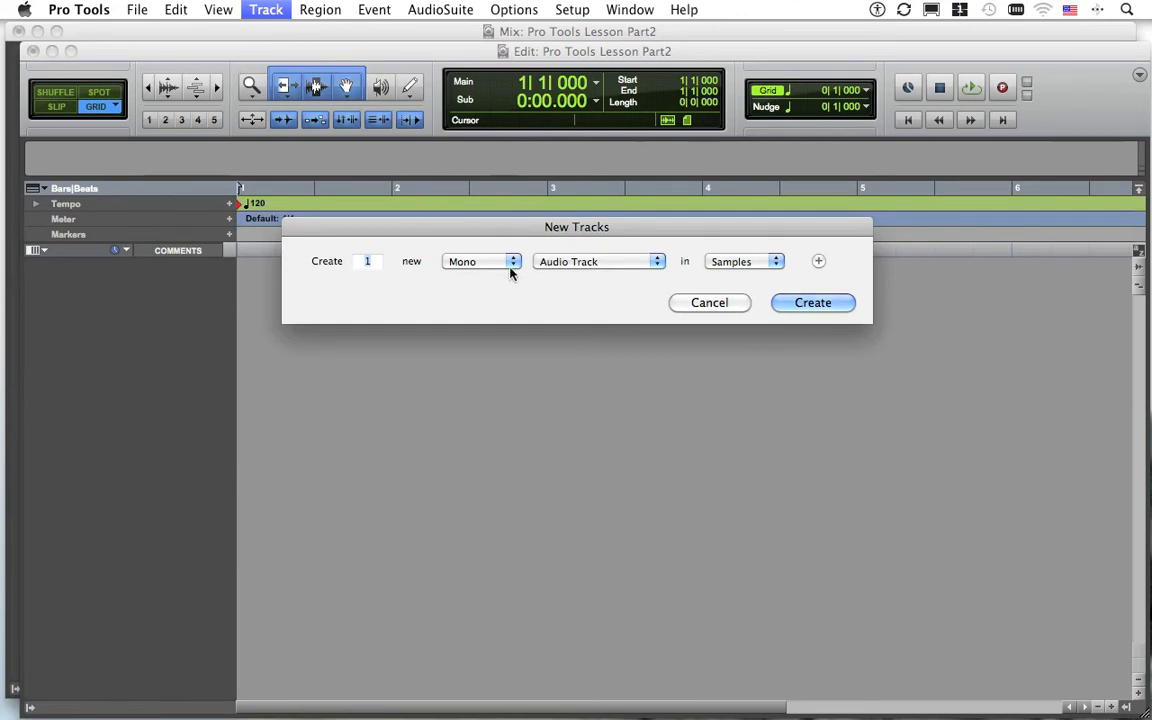
pyautogui.click(830, 310)
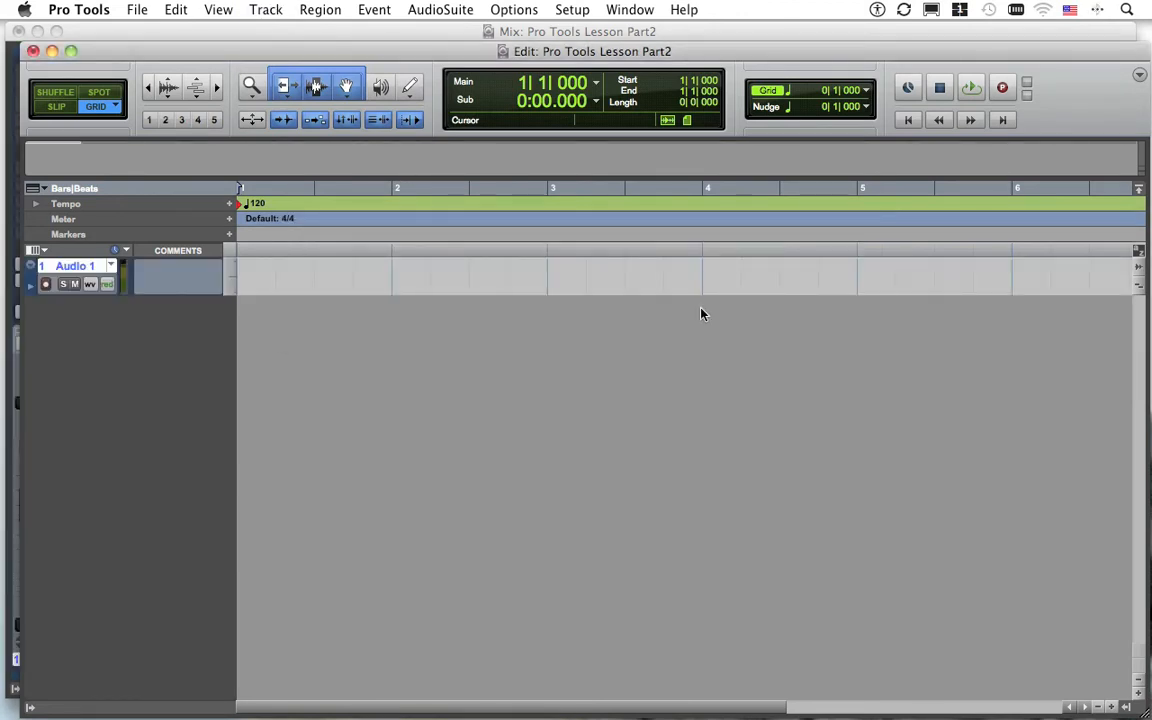
# Step: Insert the mono Click instrument plug-in on Audio 1's first insert slot in the mixer, audition it, and close its window
pyautogui.press('super+equal')
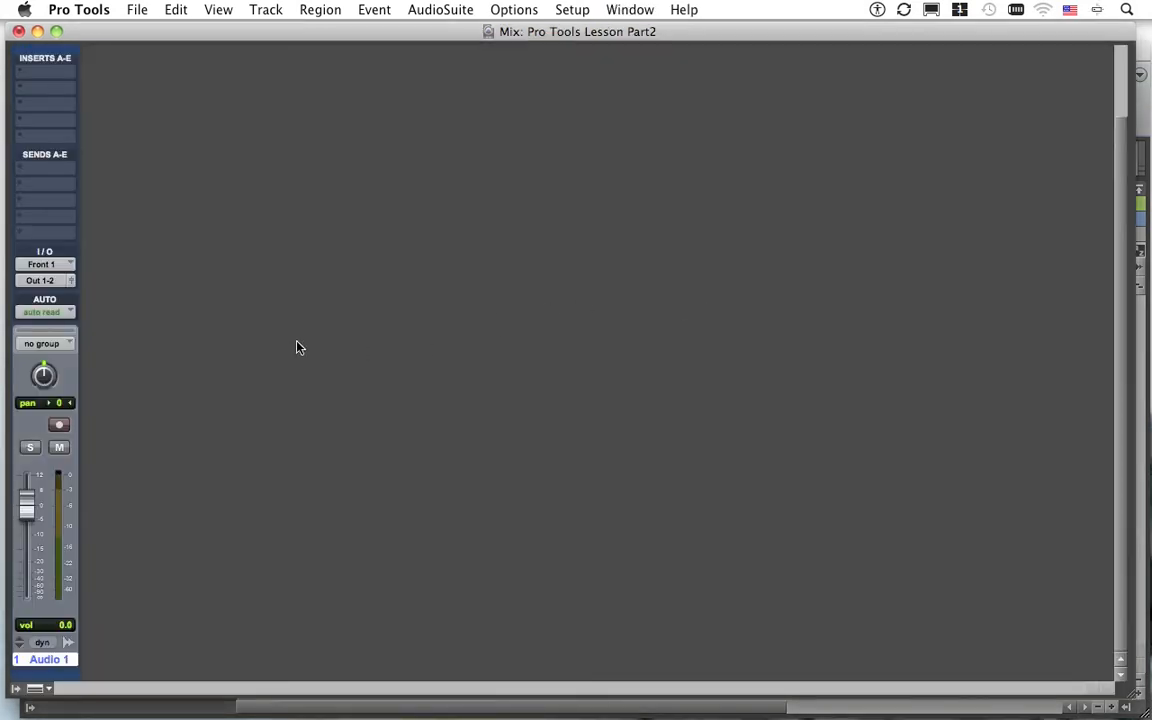
pyautogui.click(43, 72)
pyautogui.moveTo(78, 103)
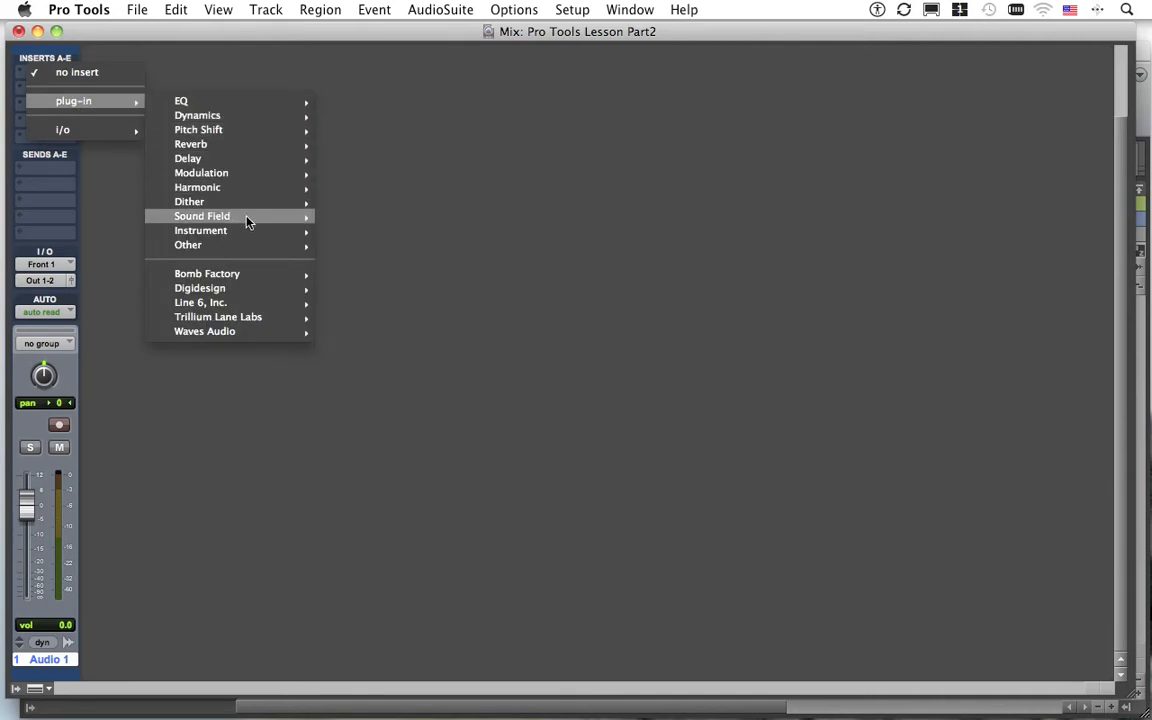
pyautogui.moveTo(266, 237)
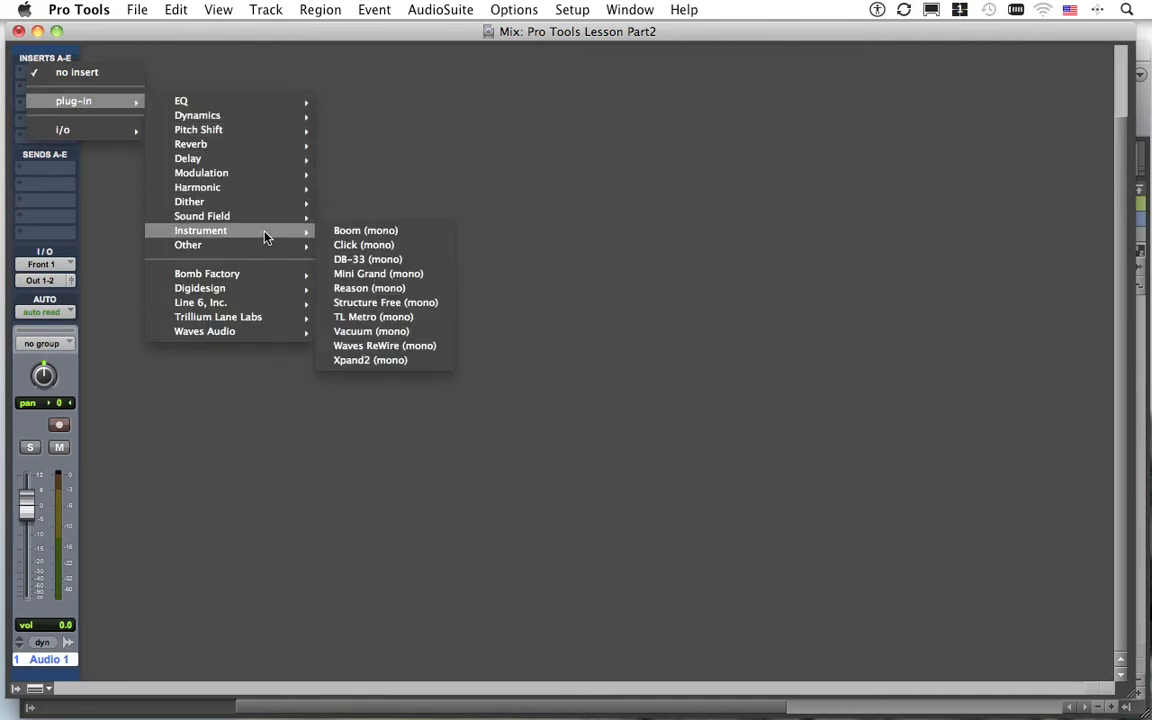
pyautogui.click(422, 249)
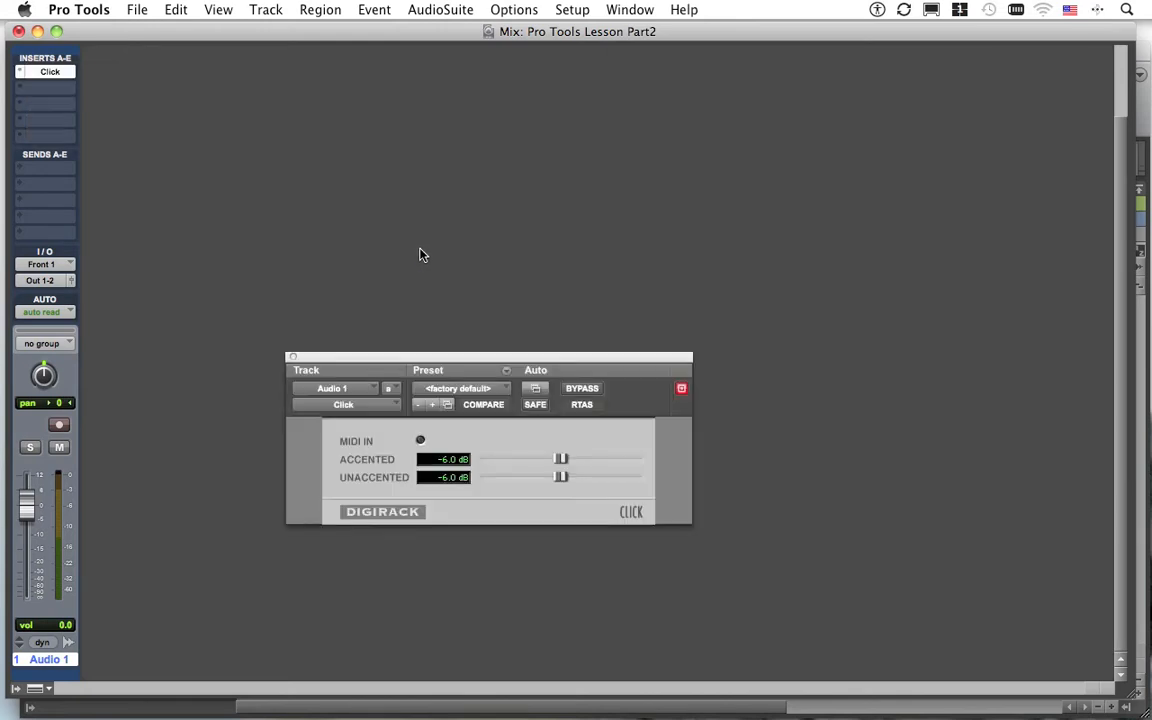
pyautogui.press('space')
pyautogui.press('space')
pyautogui.click(292, 358)
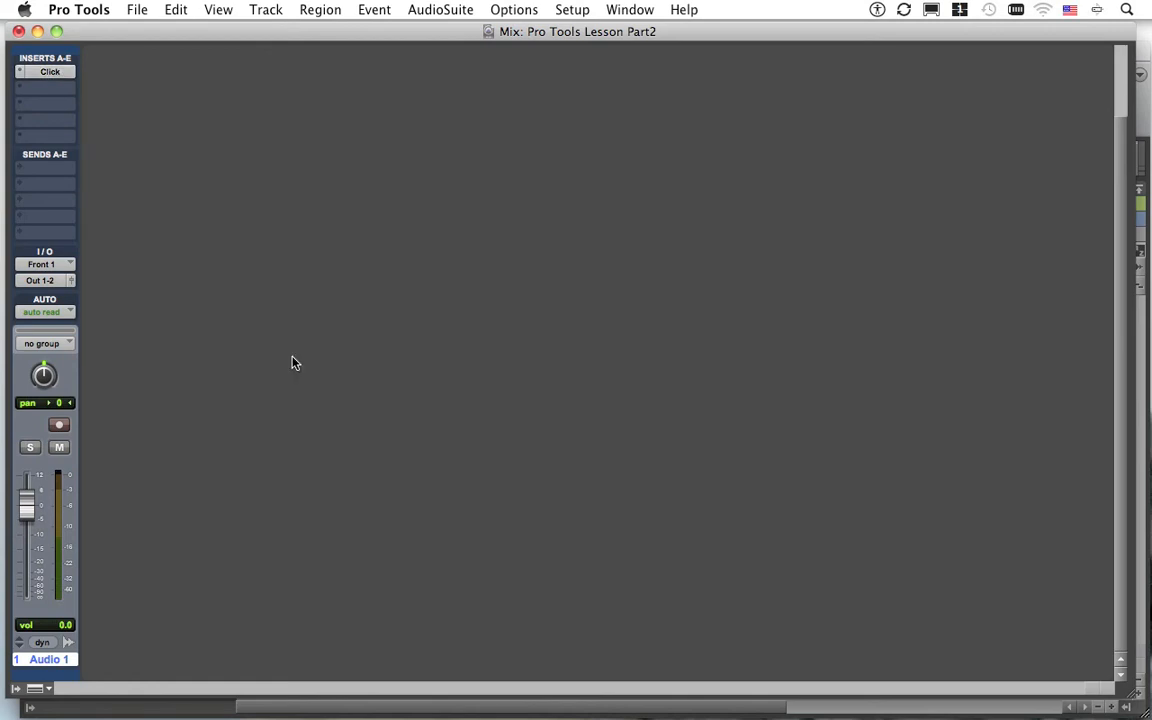
# Step: Set the session tempo at the start of the timeline to 90 BPM
pyautogui.press('super+equal')
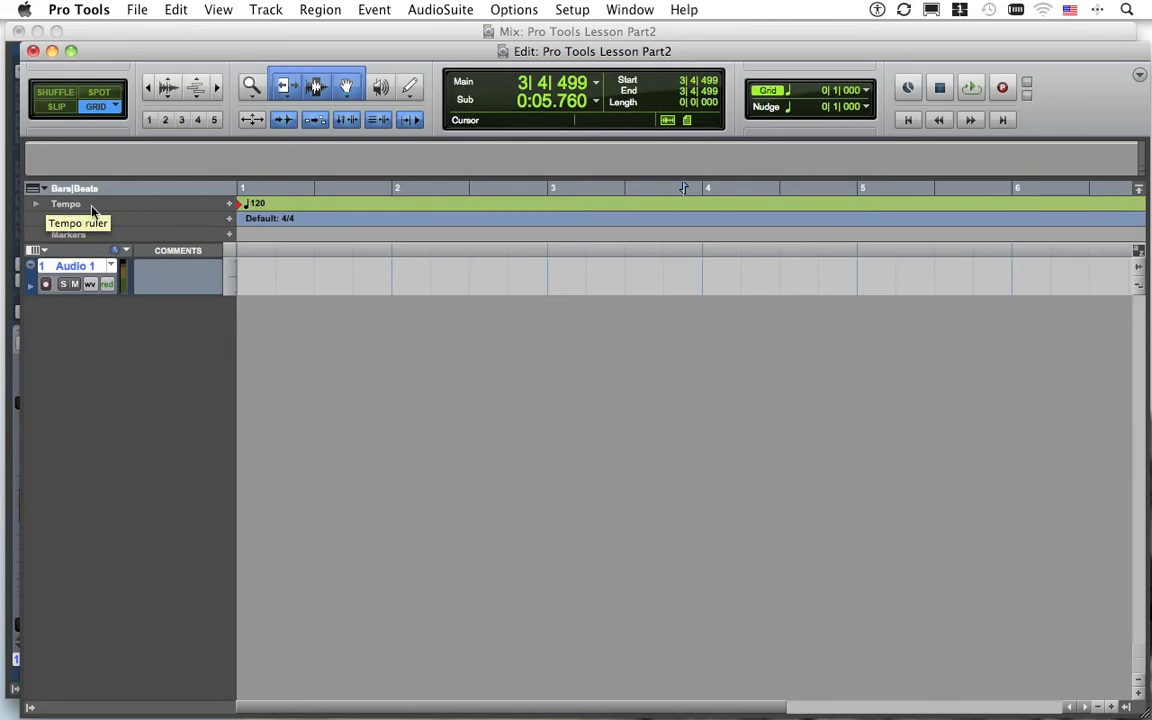
pyautogui.doubleClick(241, 205)
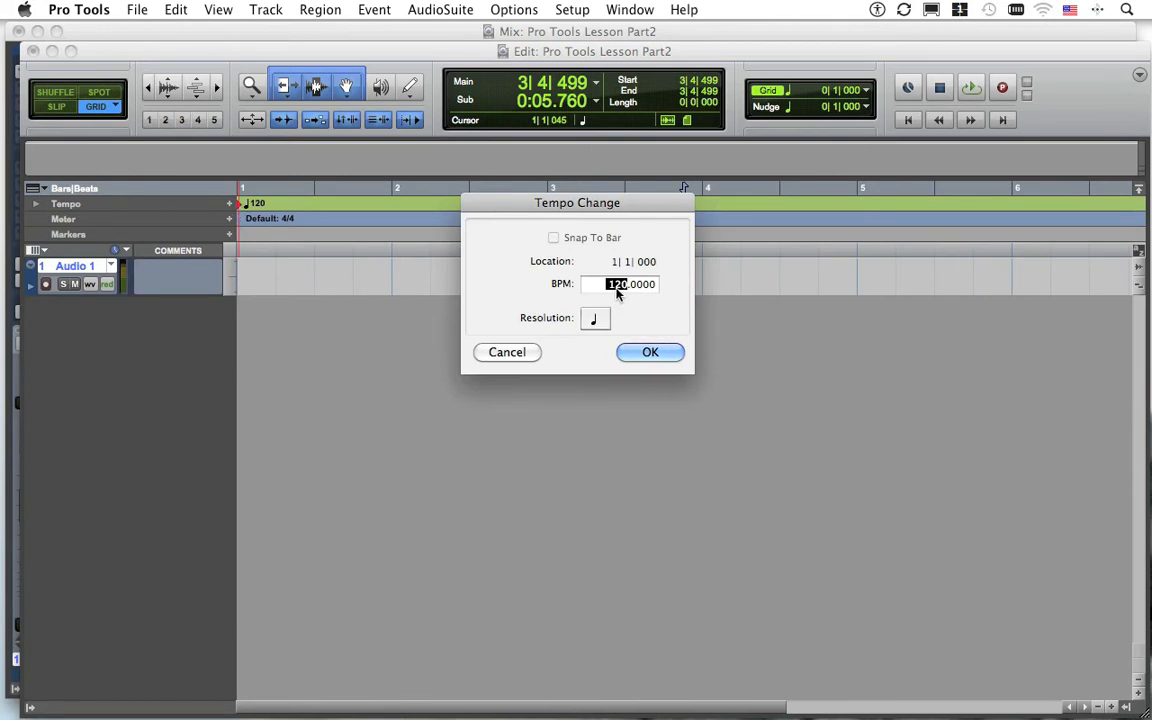
pyautogui.write('90')
pyautogui.press('Return')
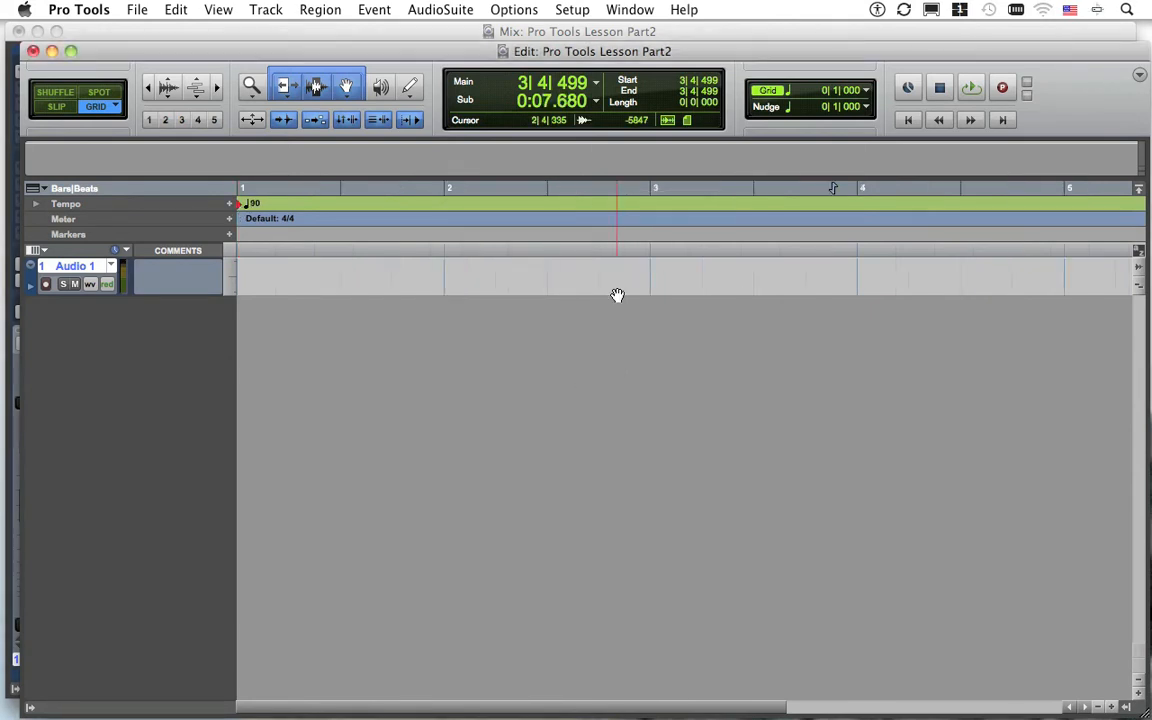
# Step: Return the starting tempo to 120 BPM and place the edit cursor at bar 2, beat 2
pyautogui.doubleClick(243, 207)
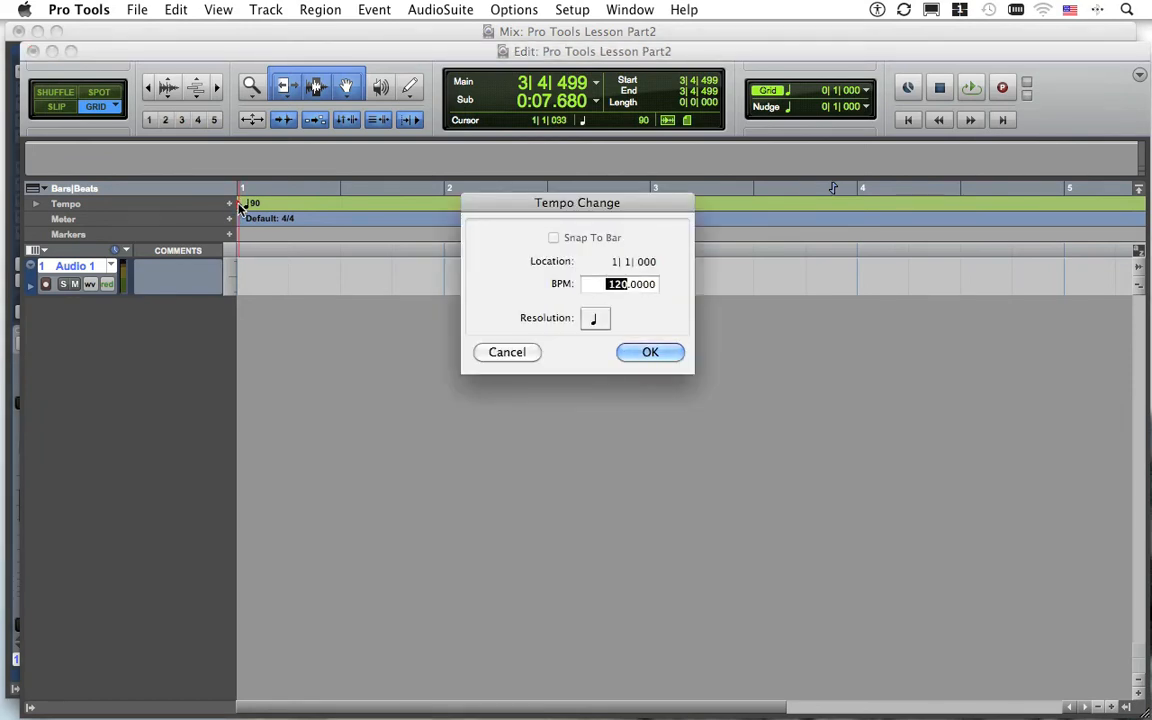
pyautogui.press('Return')
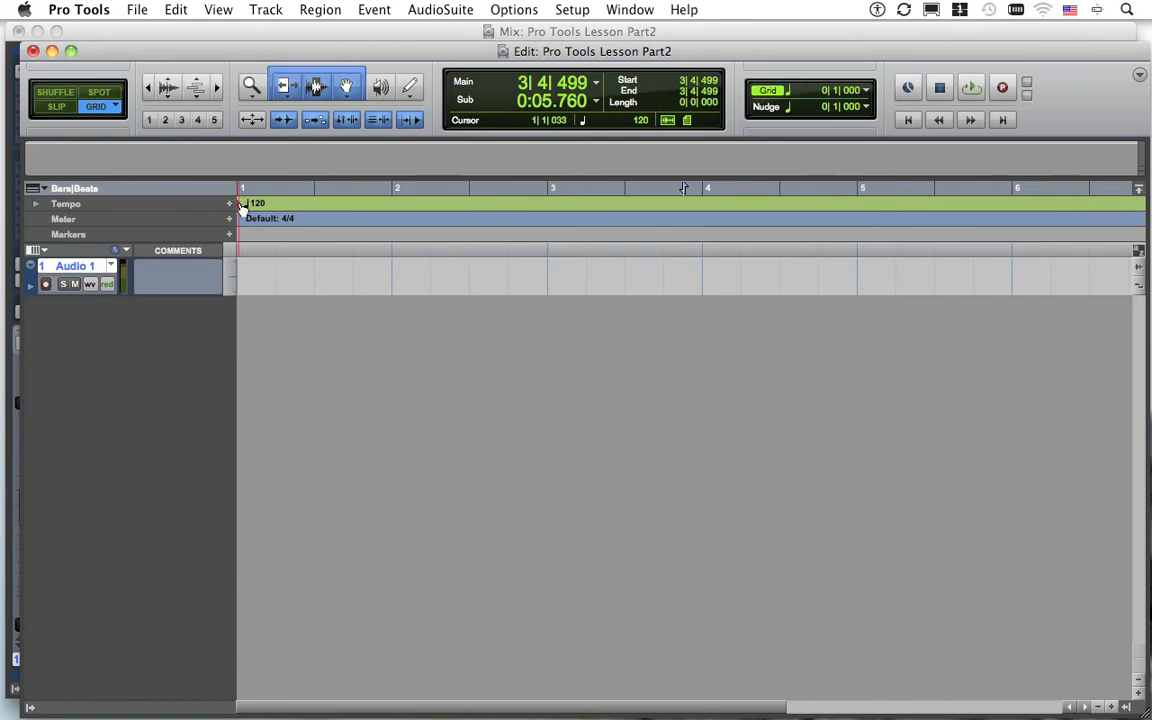
pyautogui.click(338, 270)
pyautogui.click(431, 271)
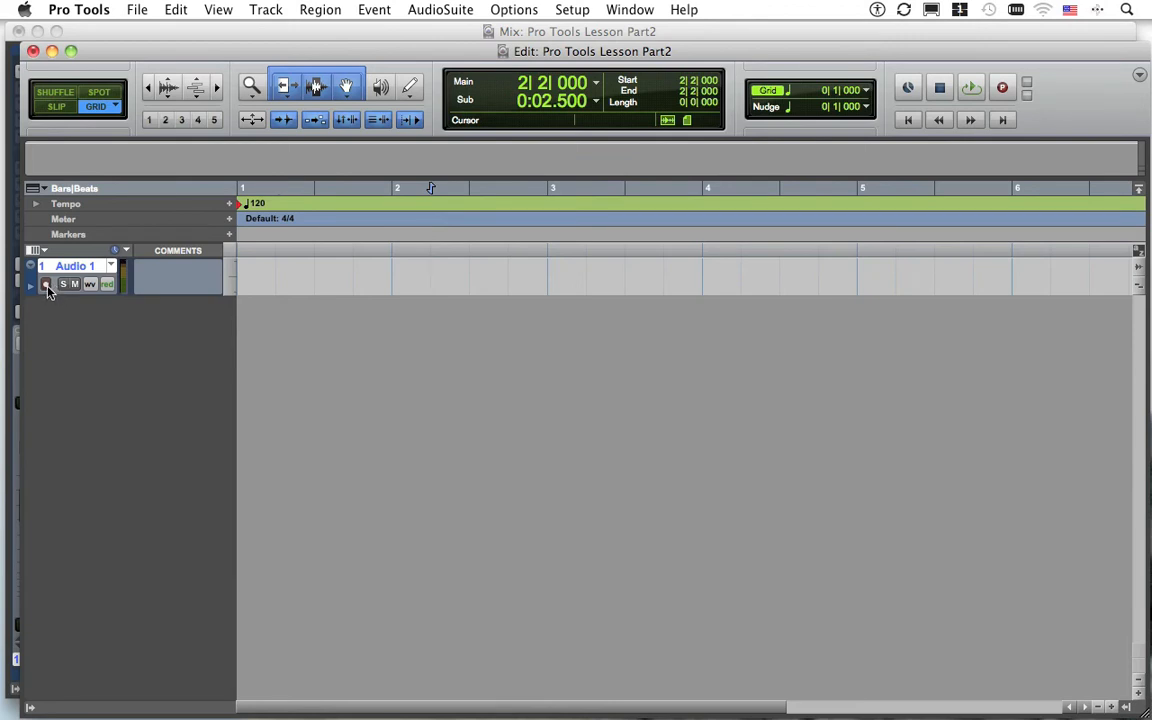
# Step: Delete the Audio 1 track from the session
pyautogui.press('super+equal')
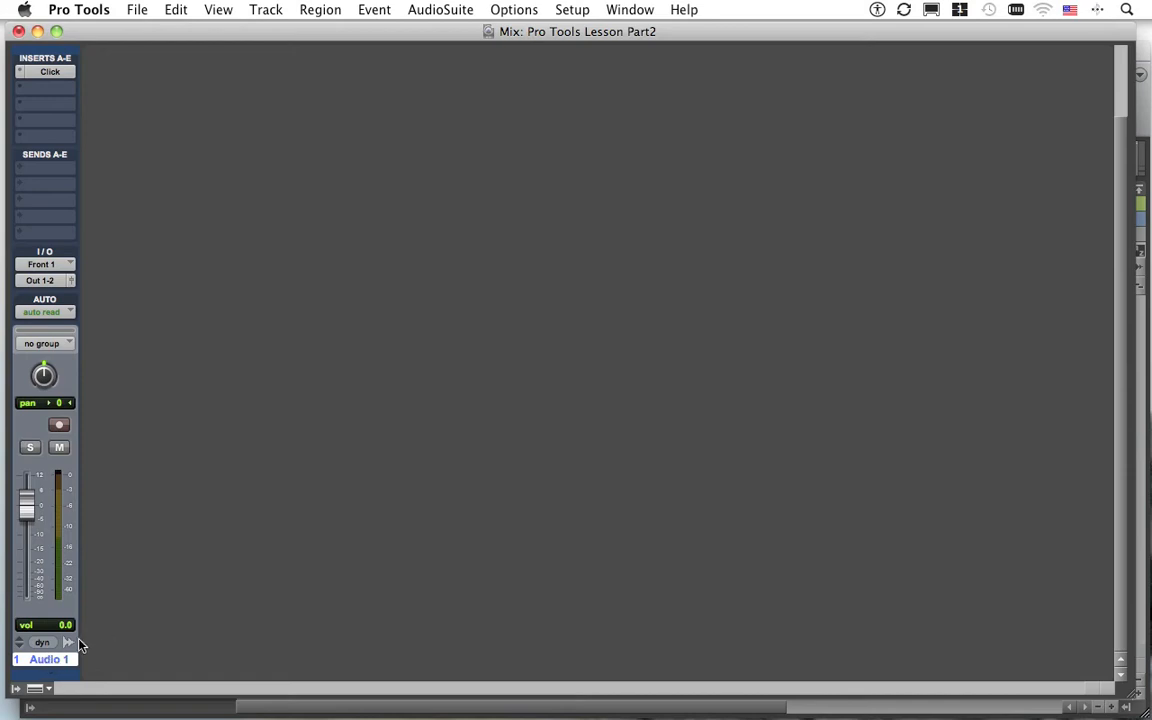
pyautogui.click(266, 11)
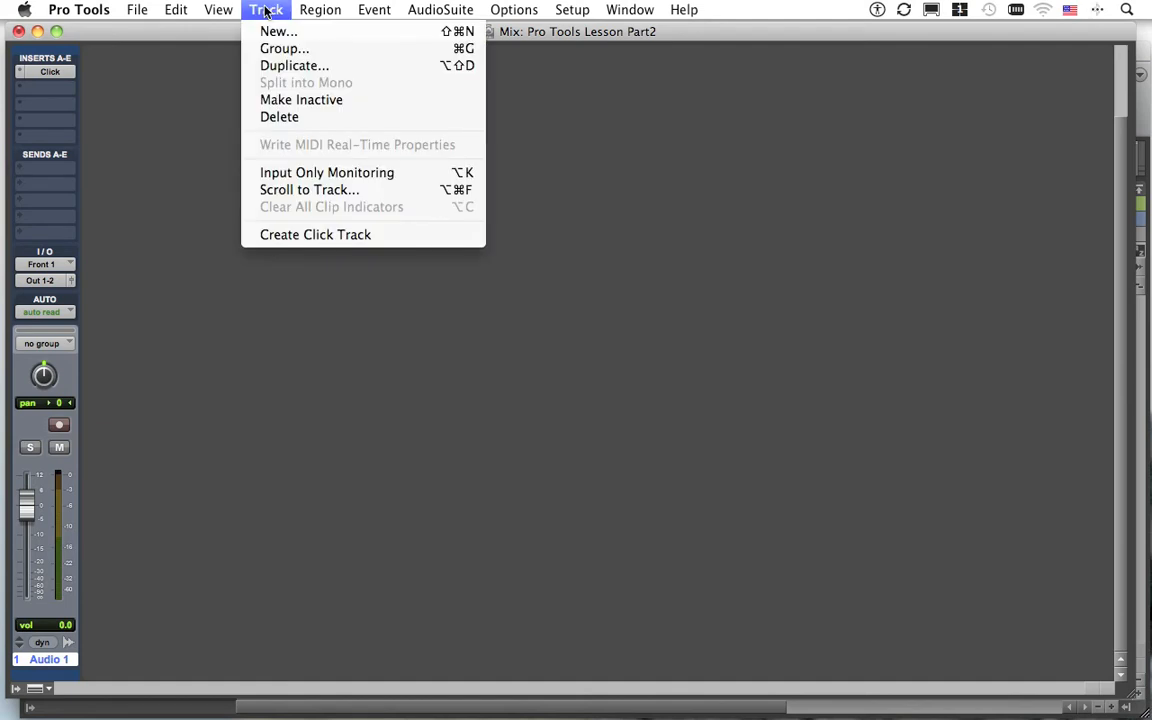
pyautogui.click(297, 118)
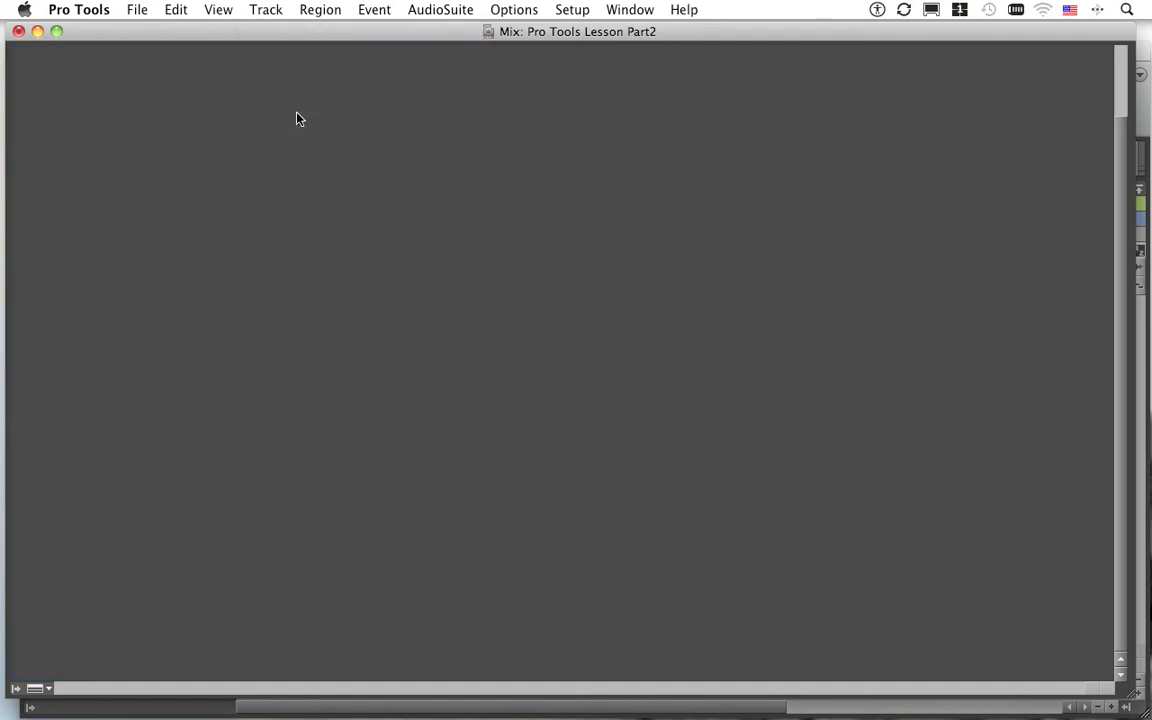
# Step: Create one mono Aux Input track and one mono Audio Track together, both in Samples
pyautogui.press('super+equal')
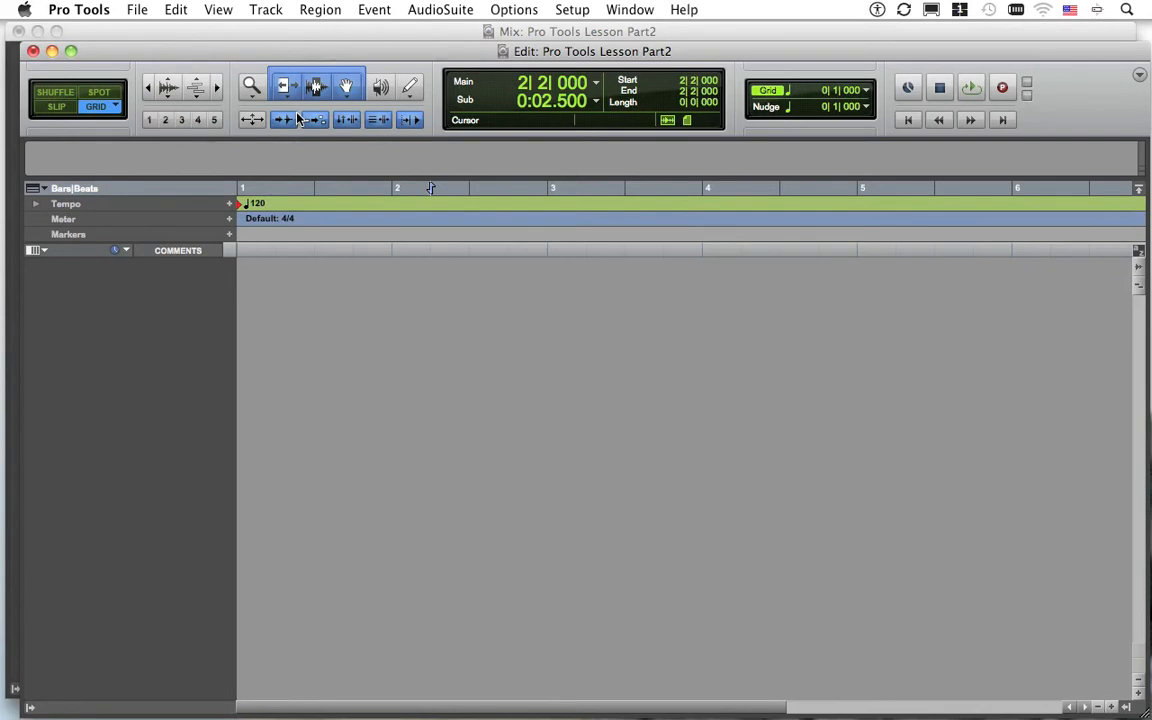
pyautogui.click(262, 9)
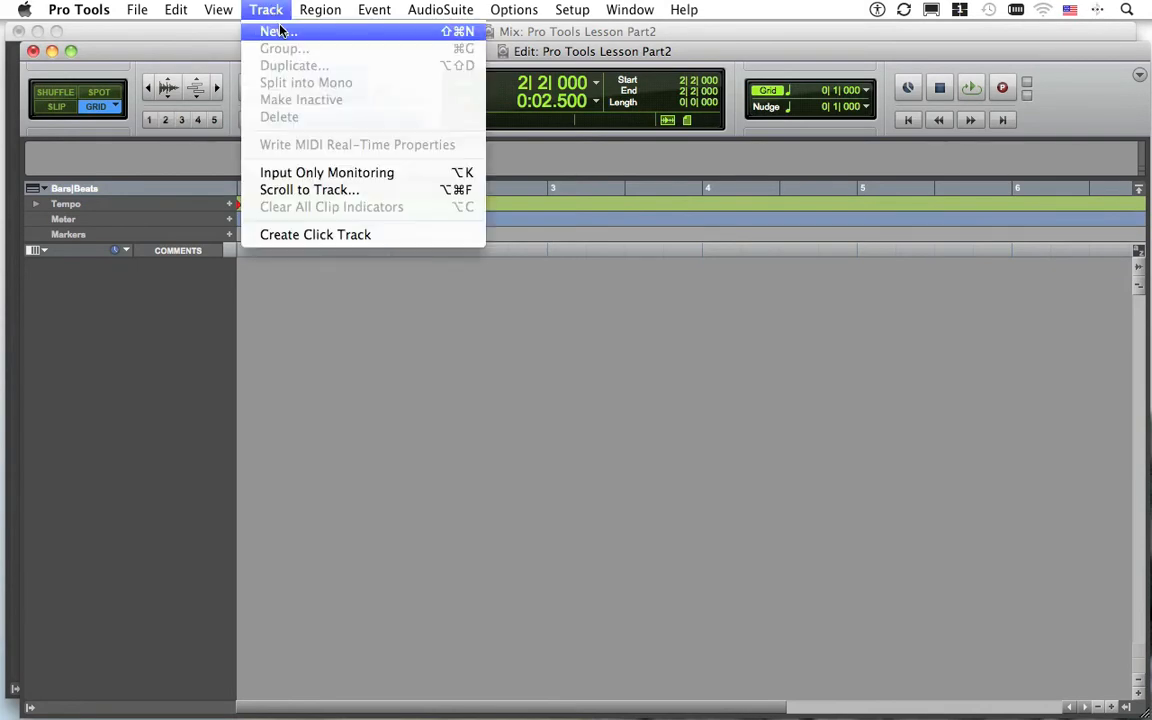
pyautogui.click(279, 31)
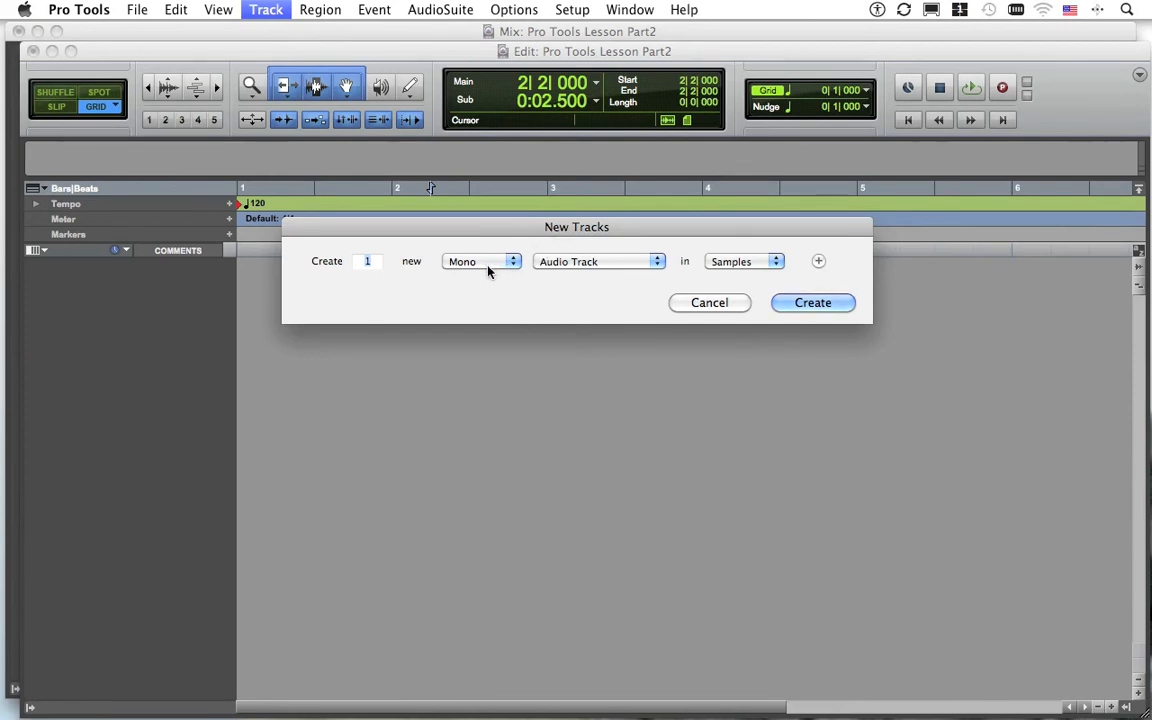
pyautogui.click(547, 261)
pyautogui.click(530, 276)
pyautogui.click(818, 261)
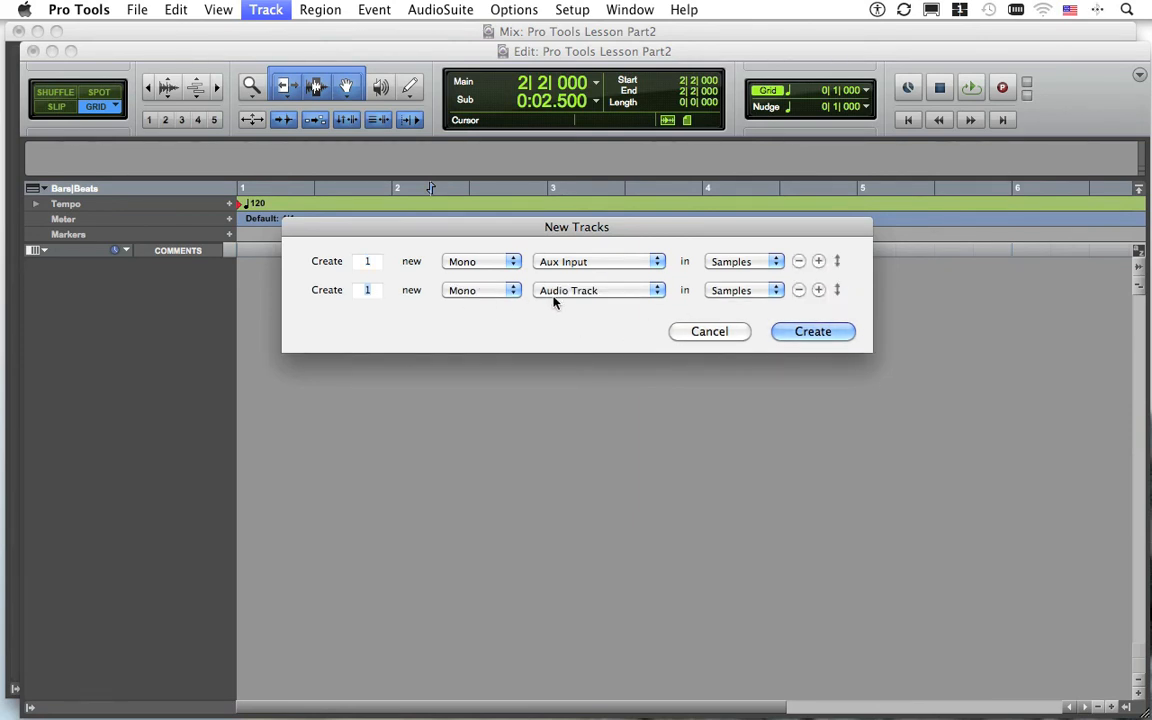
pyautogui.click(805, 334)
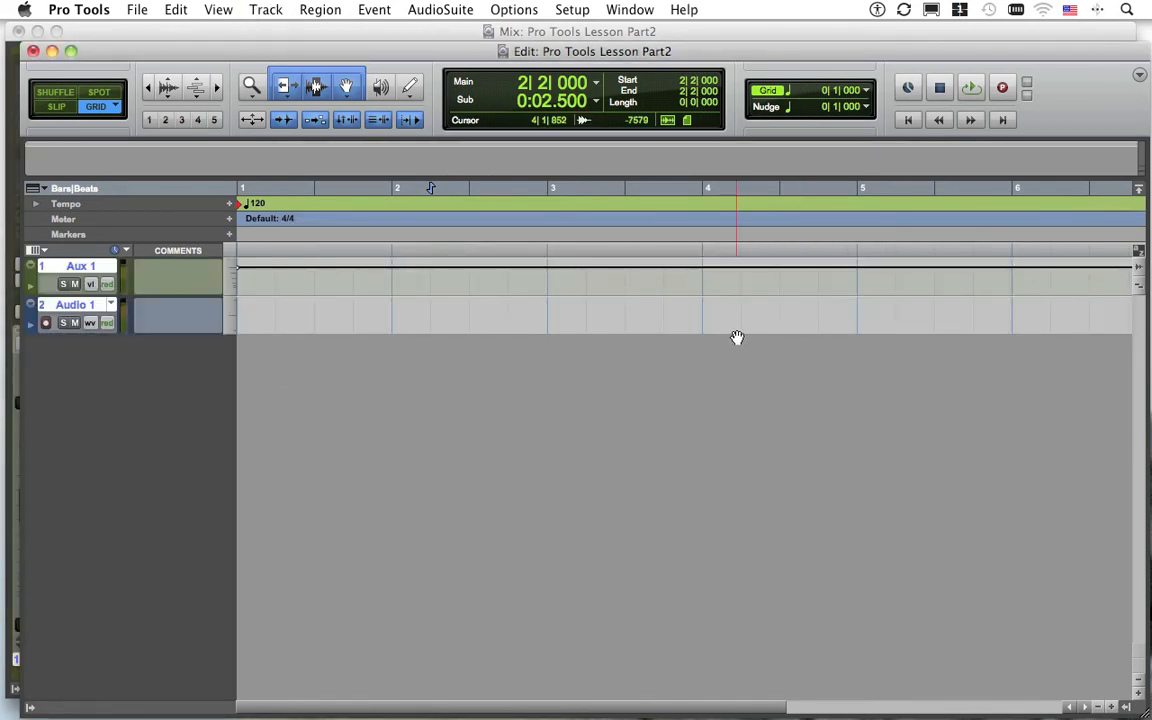
# Step: Insert the mono Click instrument plug-in on Aux 1's first insert slot in the mixer and close its window
pyautogui.press('super+equal')
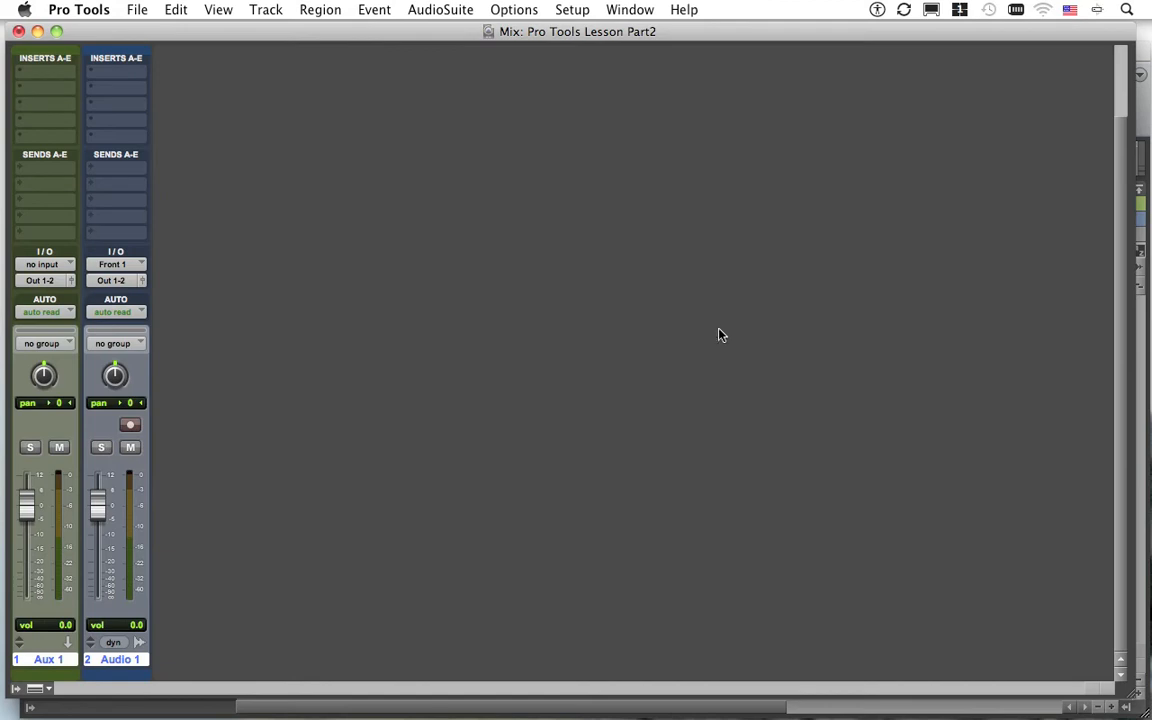
pyautogui.click(45, 76)
pyautogui.moveTo(87, 100)
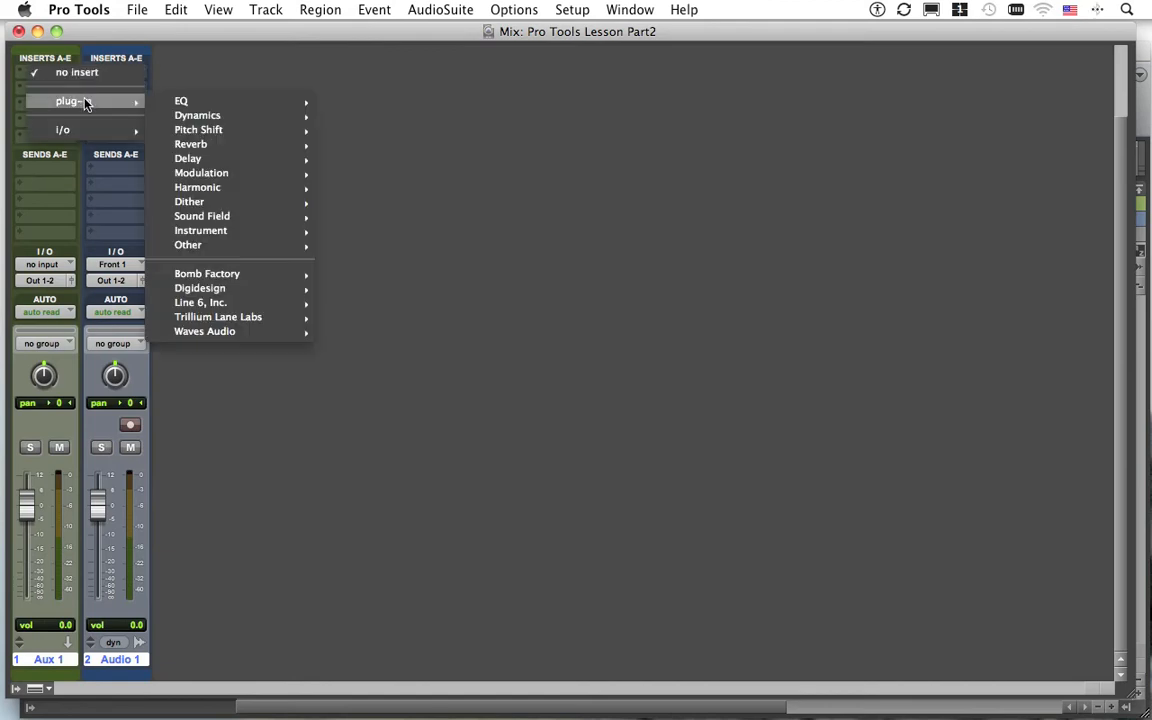
pyautogui.moveTo(226, 234)
pyautogui.click(447, 247)
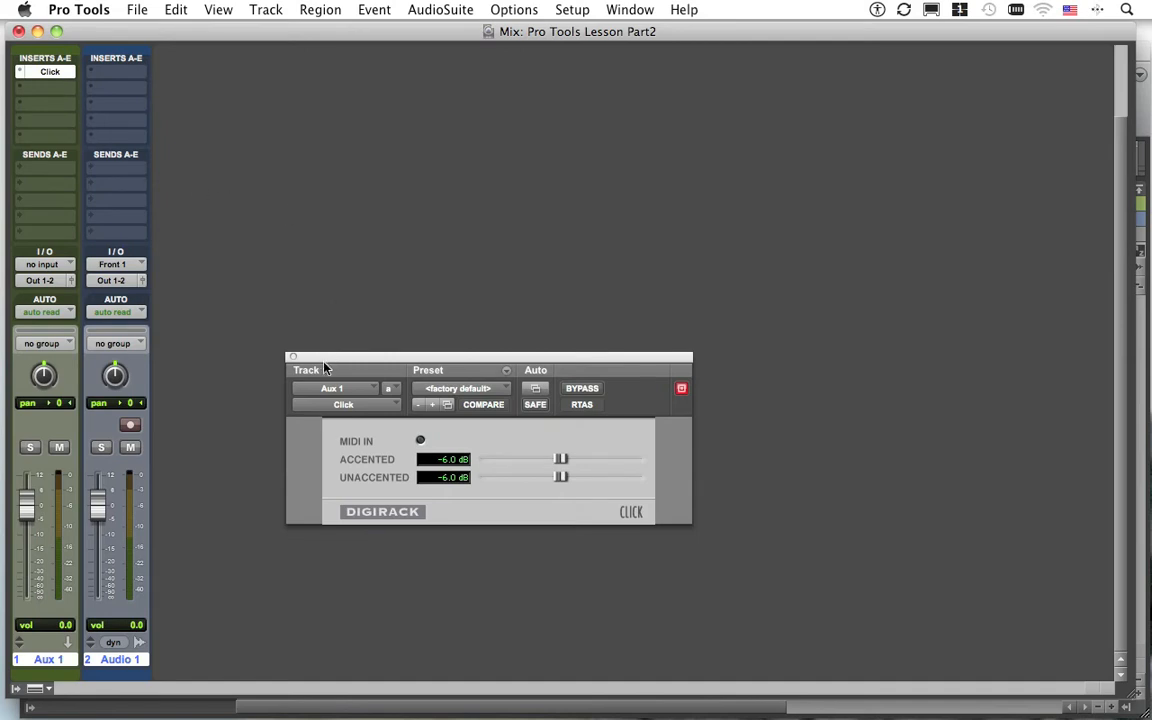
pyautogui.click(292, 357)
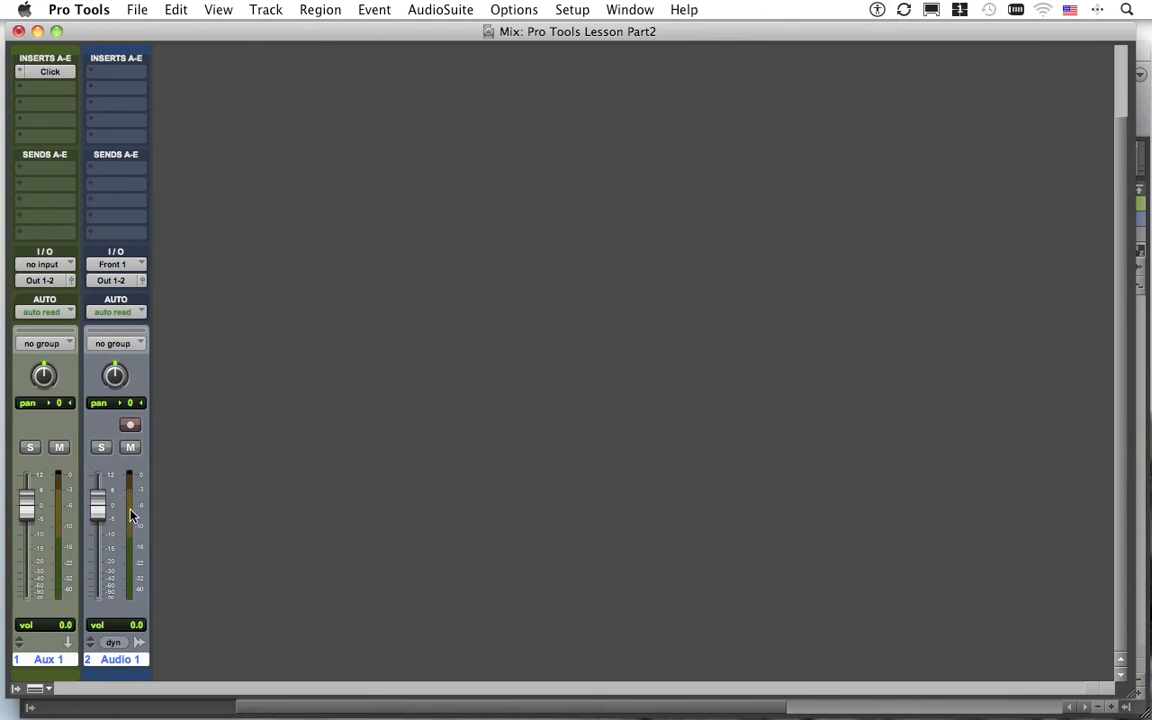
# Step: Route the output of Aux 1 to Bus 1 (Mono)
pyautogui.click(43, 282)
pyautogui.moveTo(45, 283)
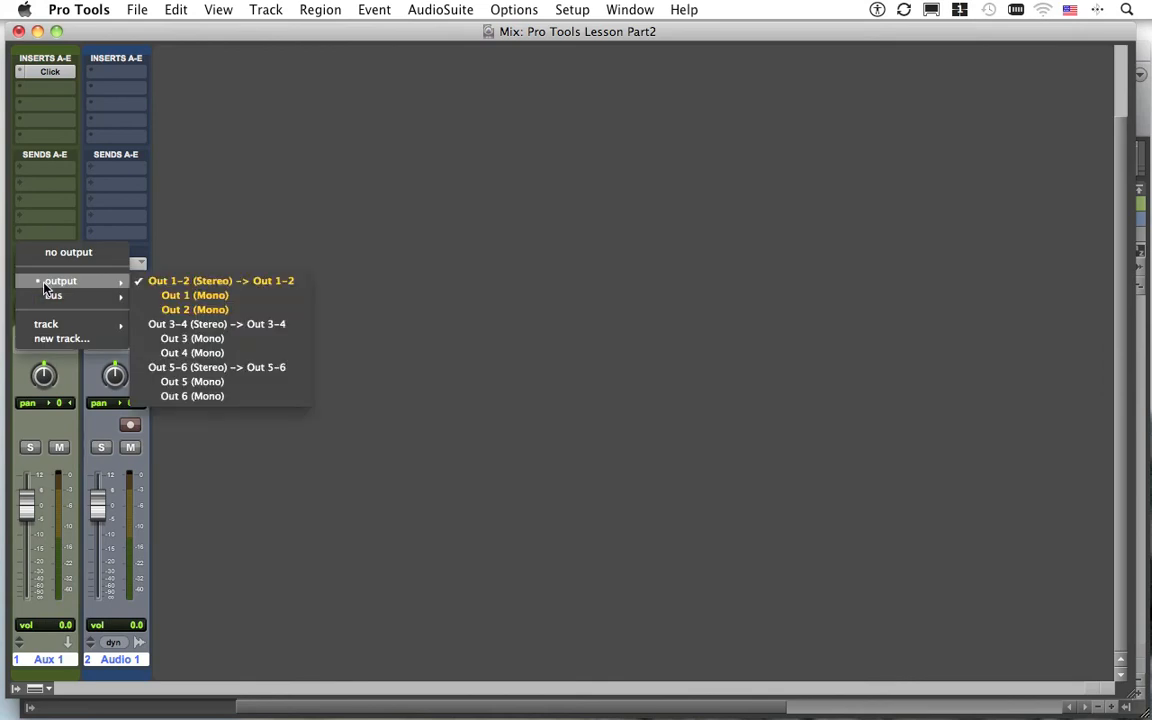
pyautogui.click(200, 282)
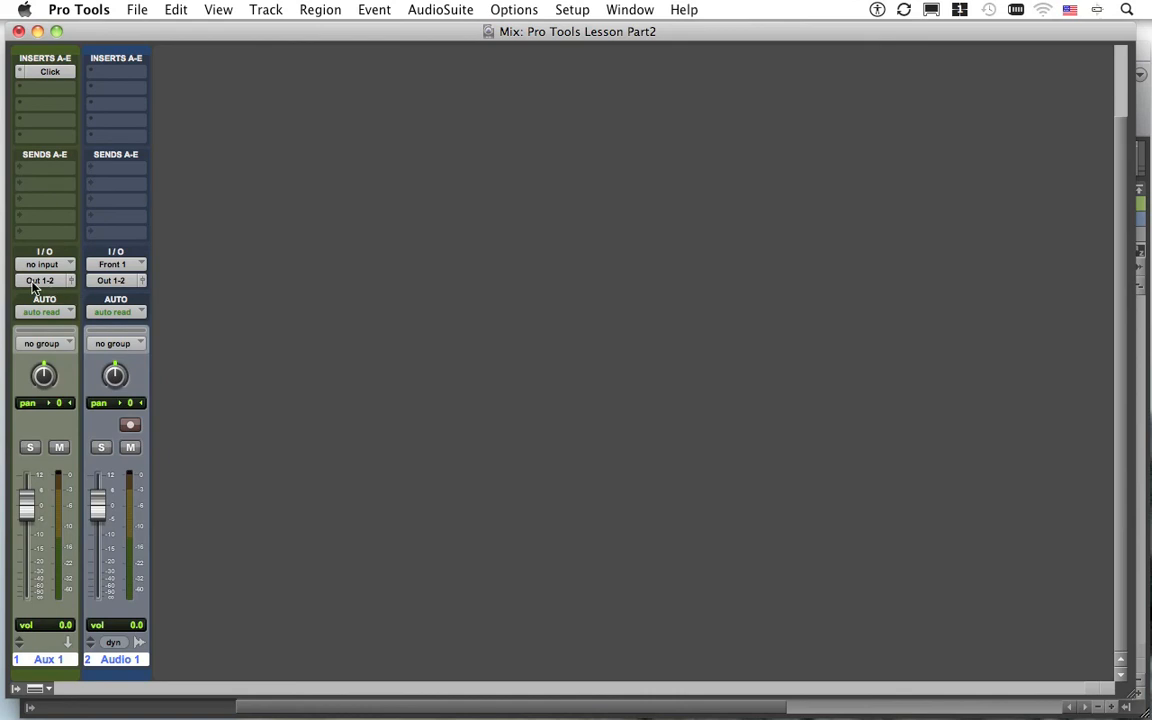
pyautogui.click(35, 283)
pyautogui.moveTo(60, 297)
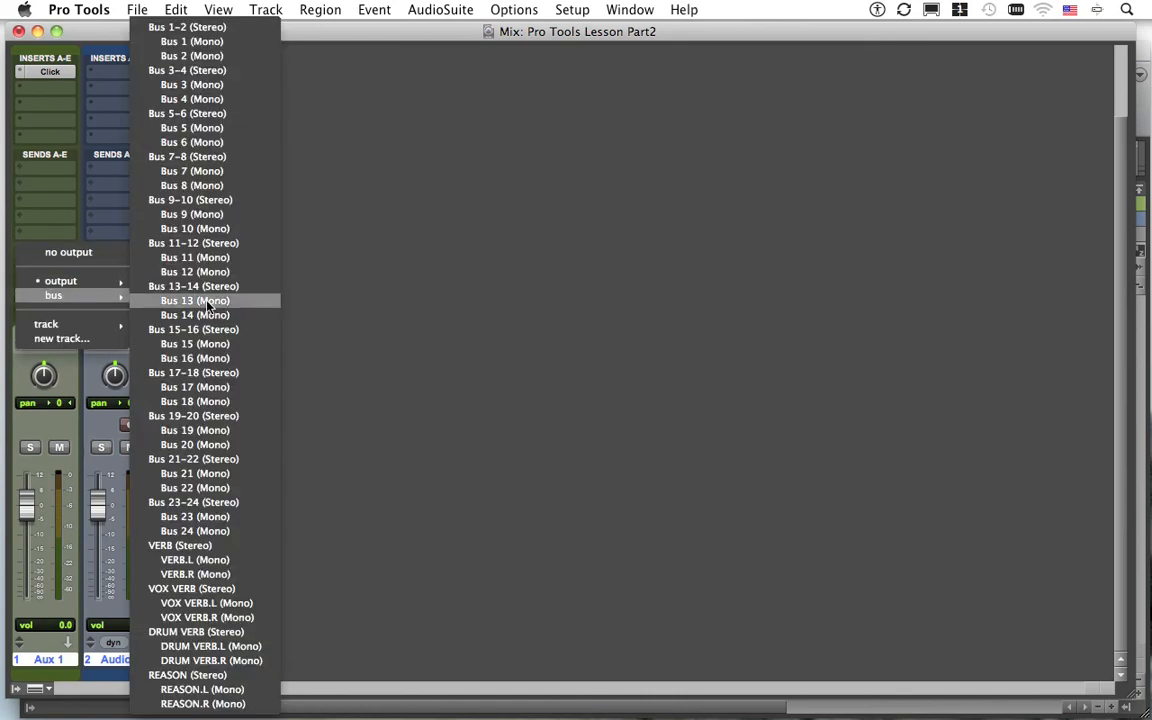
pyautogui.click(190, 42)
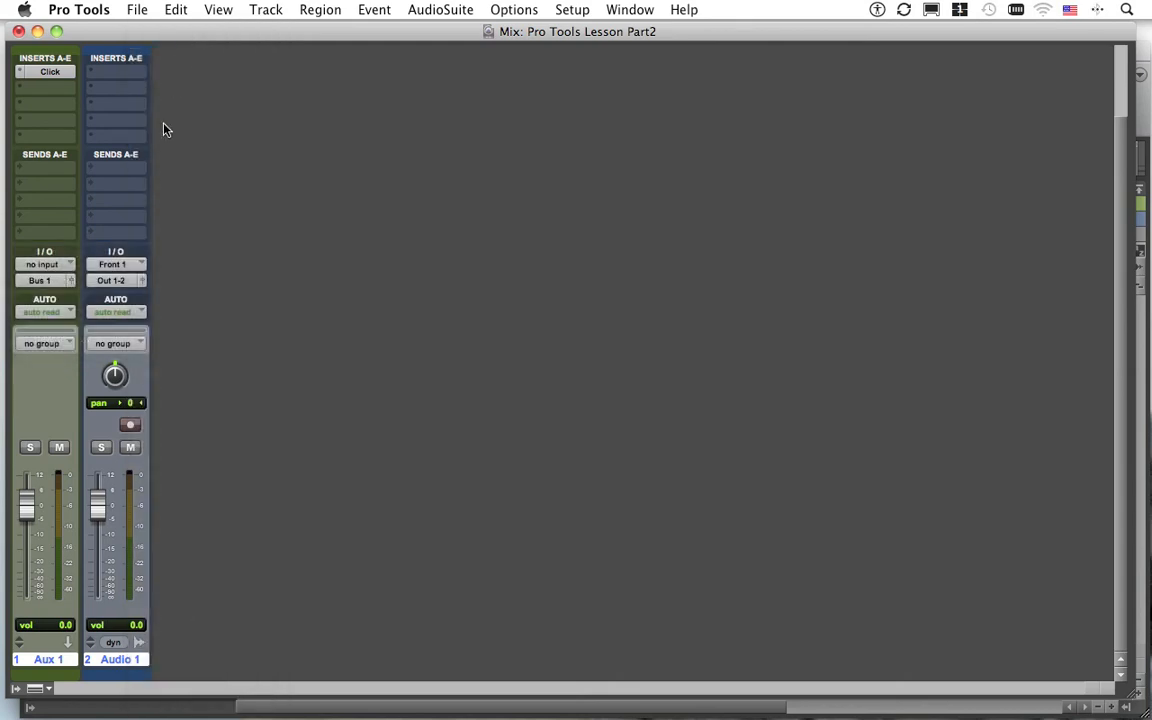
# Step: Set the input of Audio 1 to Bus 1 (Mono)
pyautogui.click(120, 265)
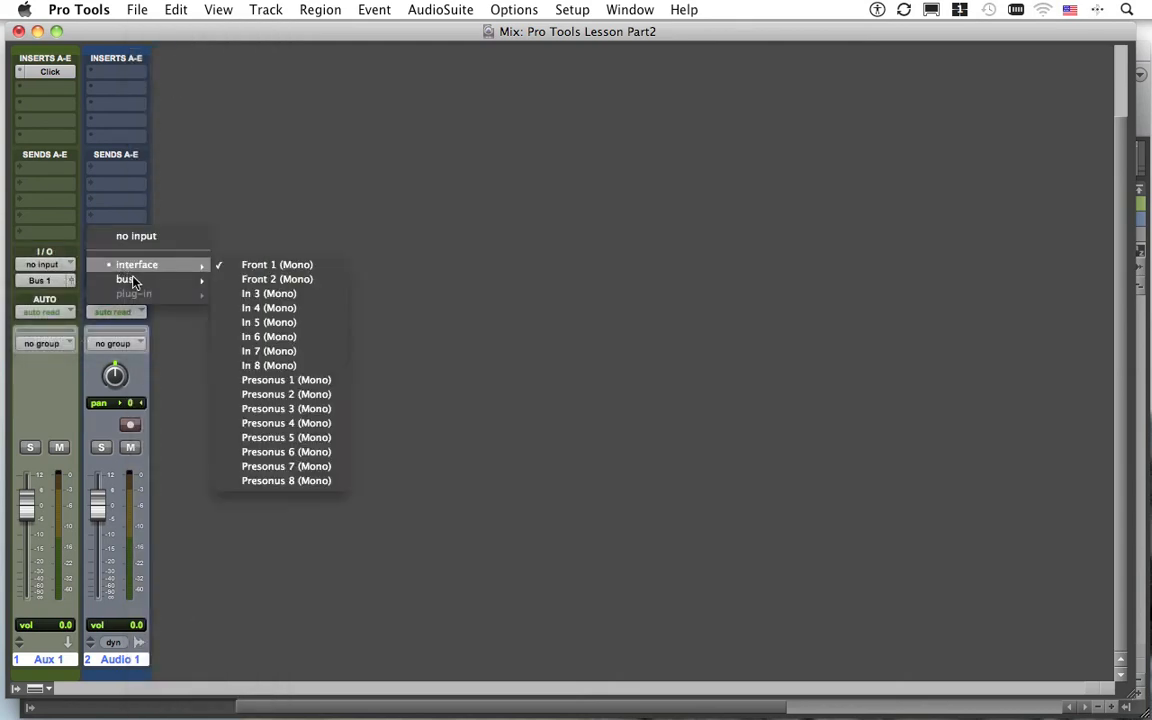
pyautogui.moveTo(140, 279)
pyautogui.click(247, 259)
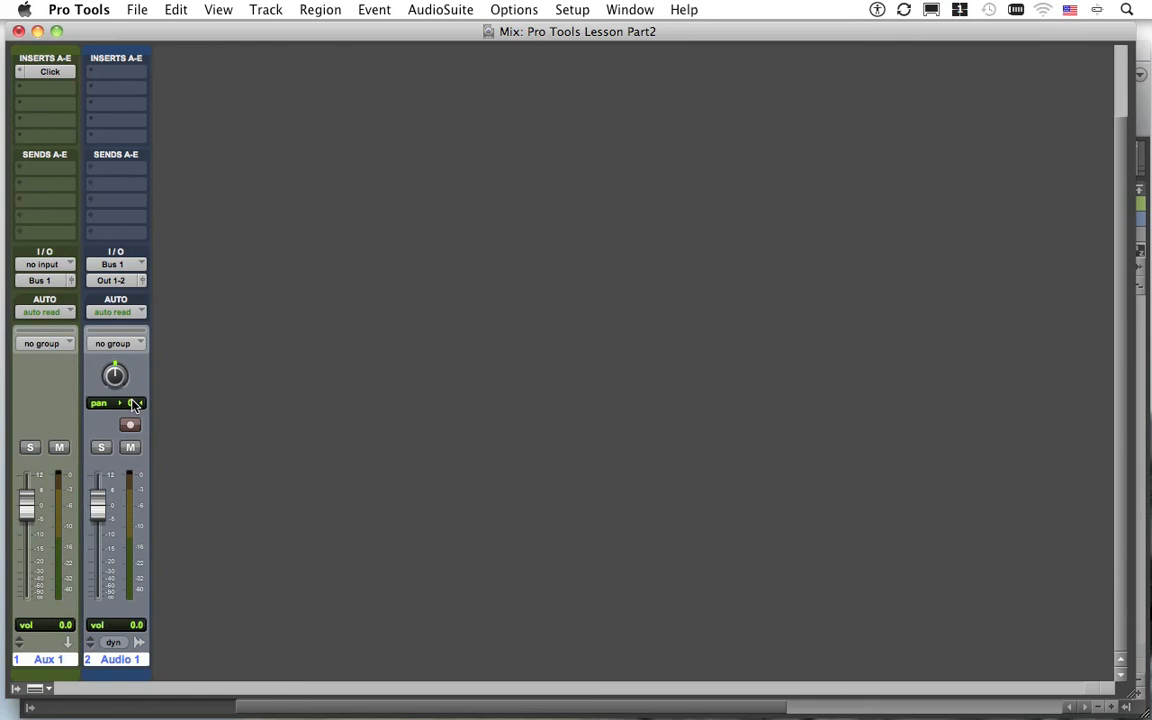
# Step: Check that the output of Aux 1 and the input of Audio 1 are both assigned to Bus 1 (Mono)
pyautogui.click(44, 281)
pyautogui.moveTo(50, 295)
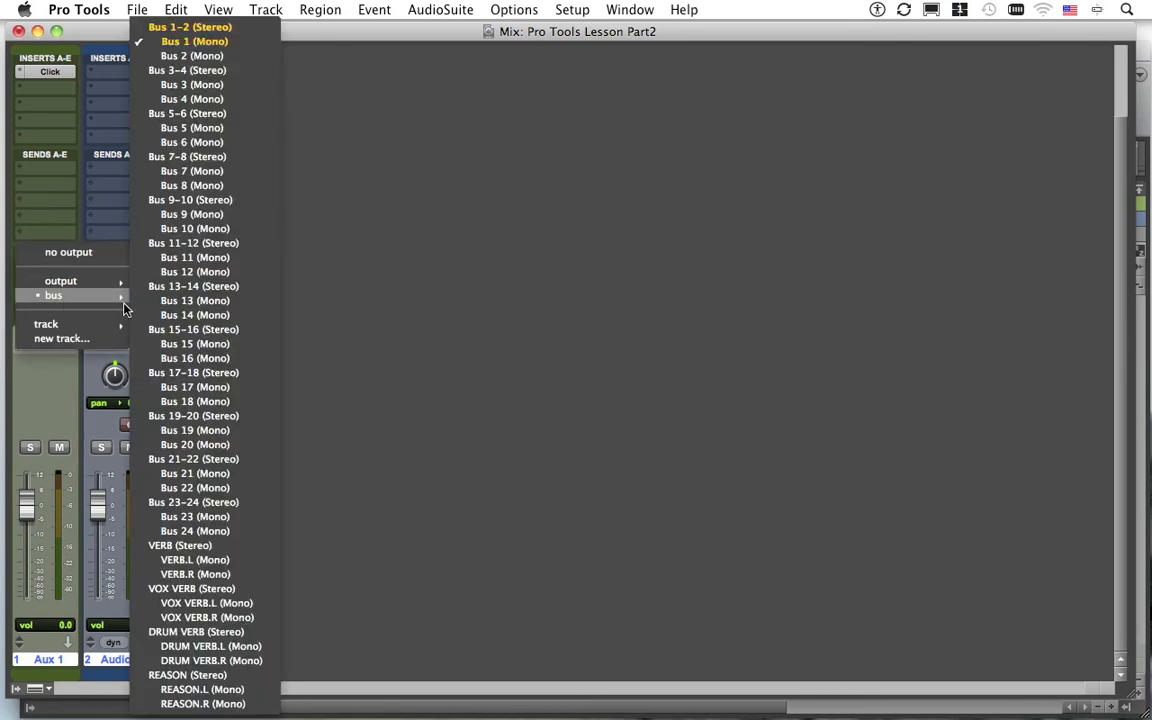
pyautogui.click(225, 46)
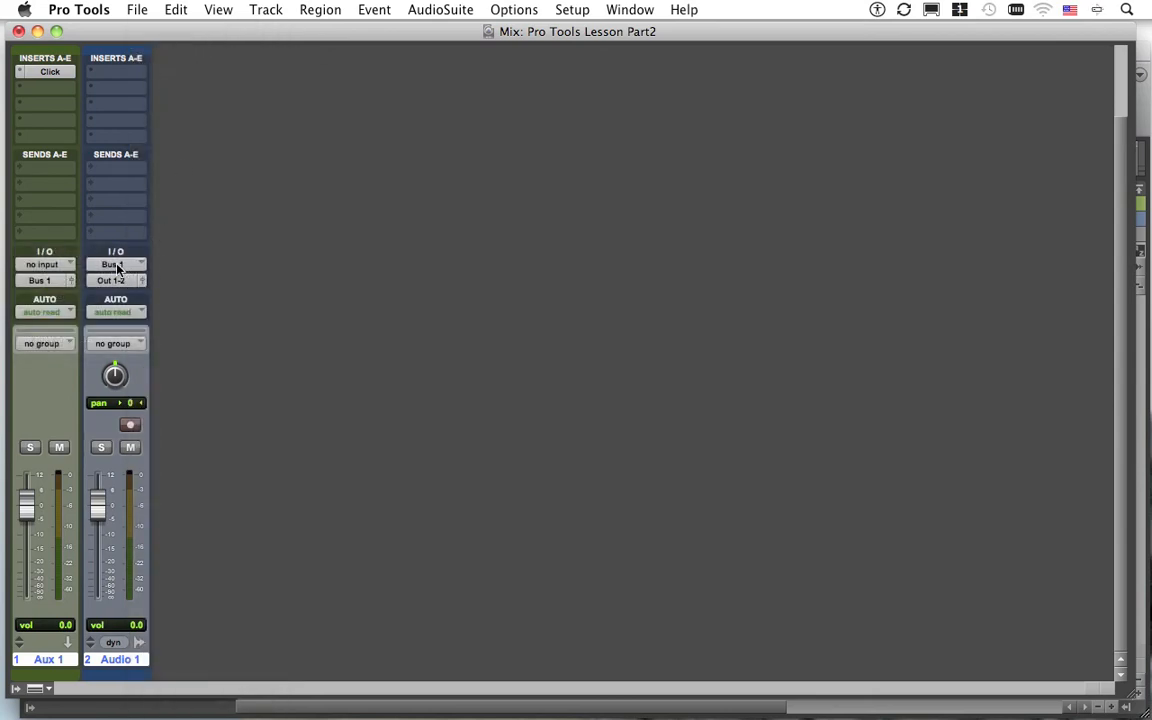
pyautogui.click(129, 267)
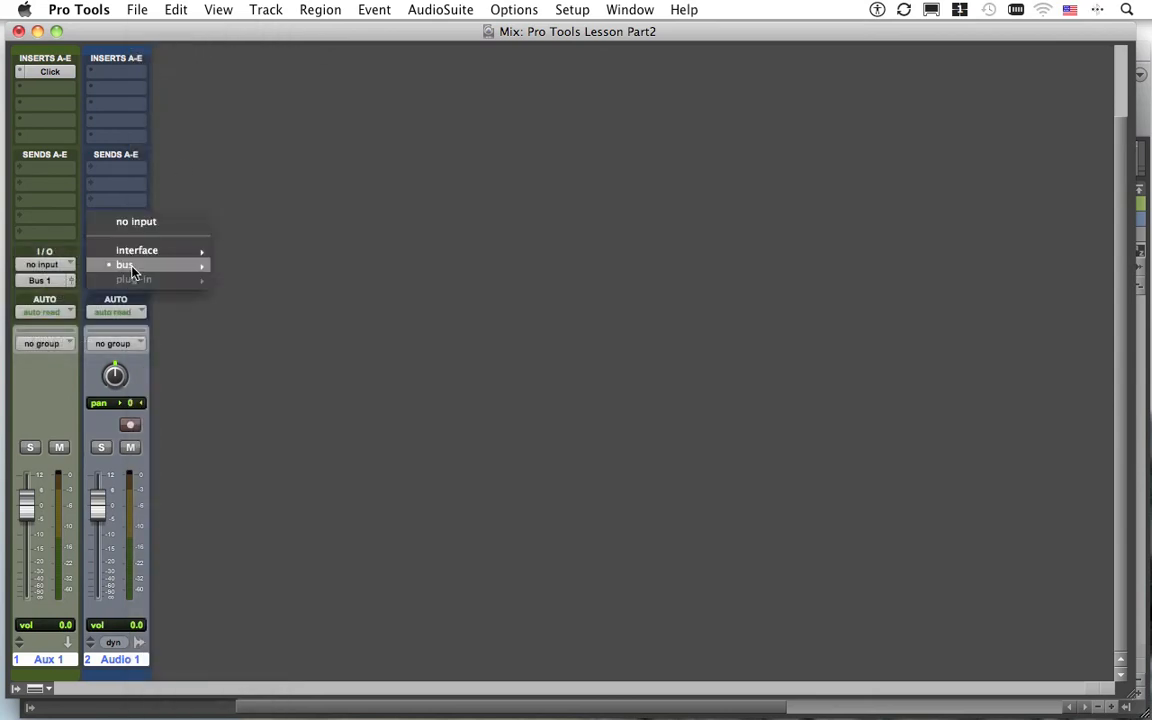
pyautogui.click(220, 245)
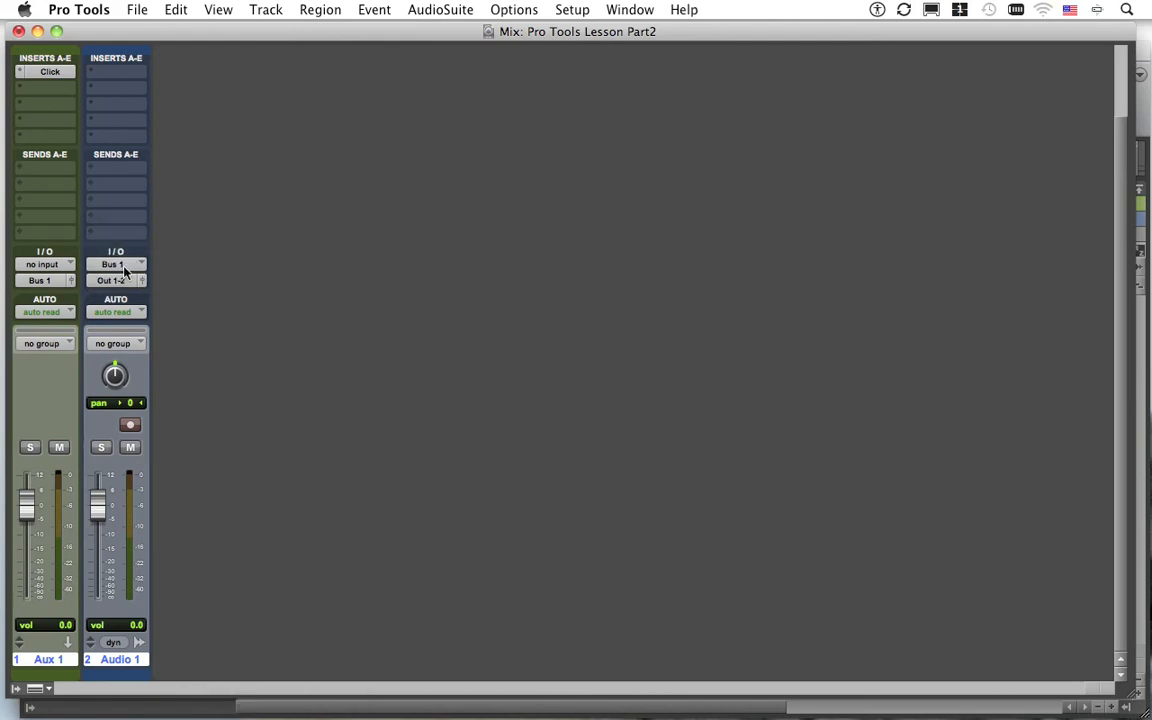
# Step: Record-enable Audio 1 and record the click onto it from bar 2 beat 2 to about bar 8
pyautogui.click(130, 427)
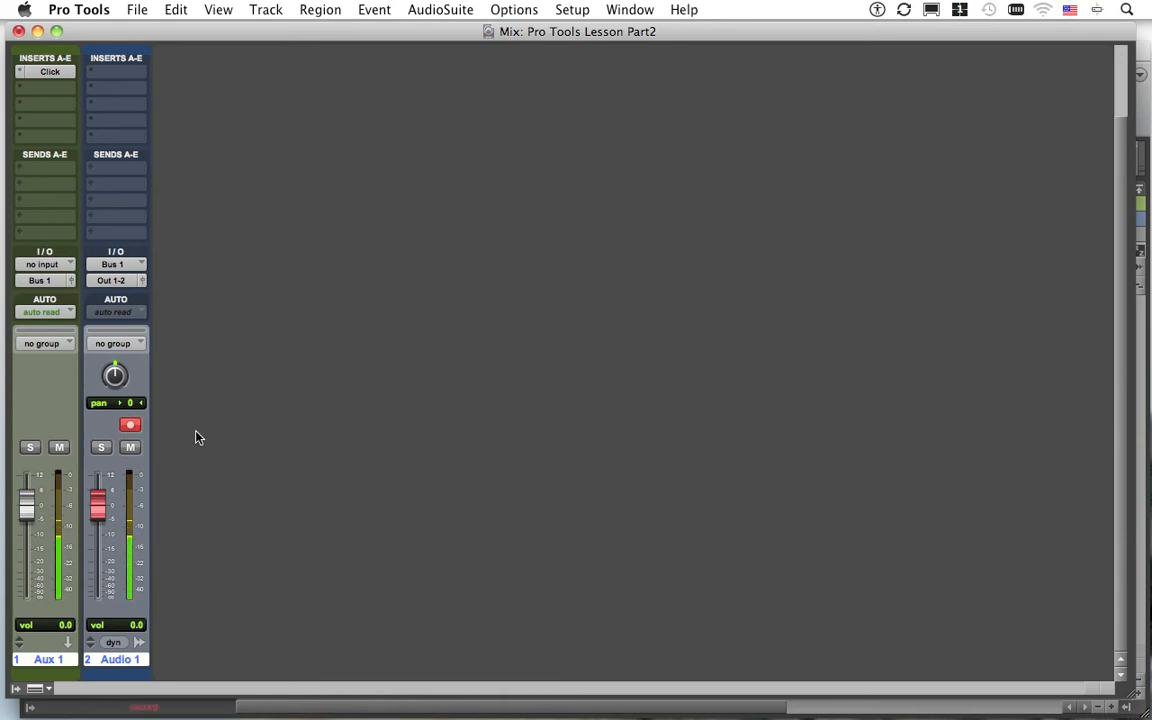
pyautogui.press('super+equal')
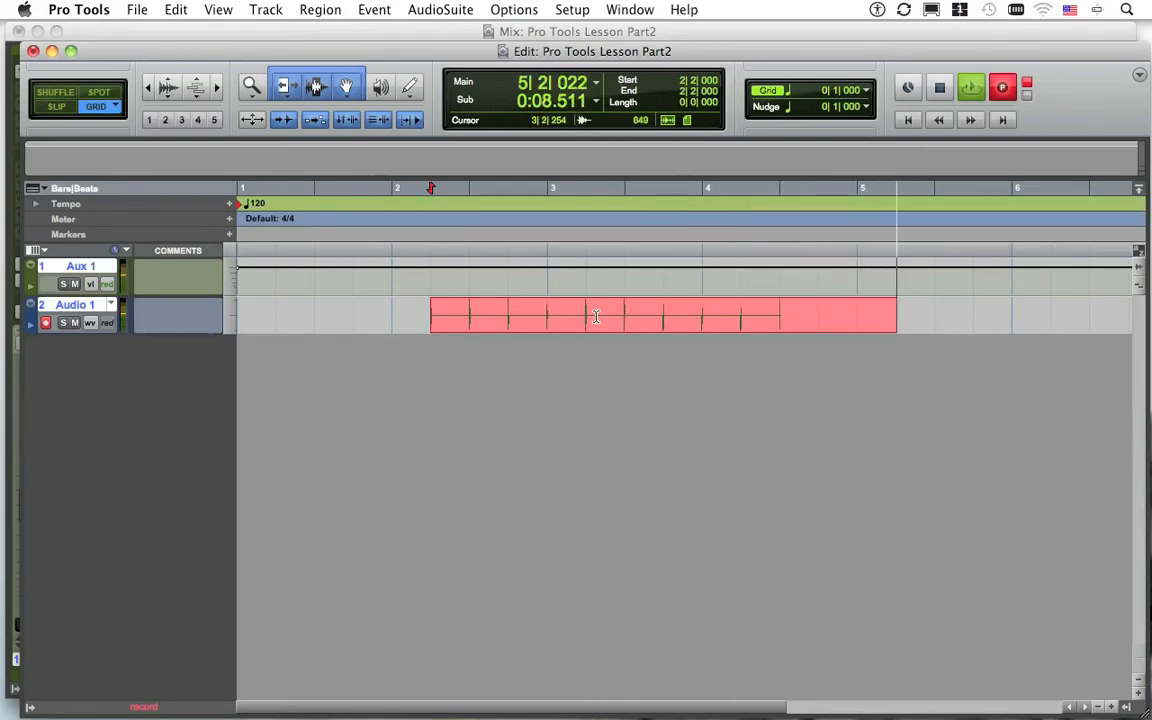
pyautogui.press('super+bracketleft')
pyautogui.press('super+bracketleft')
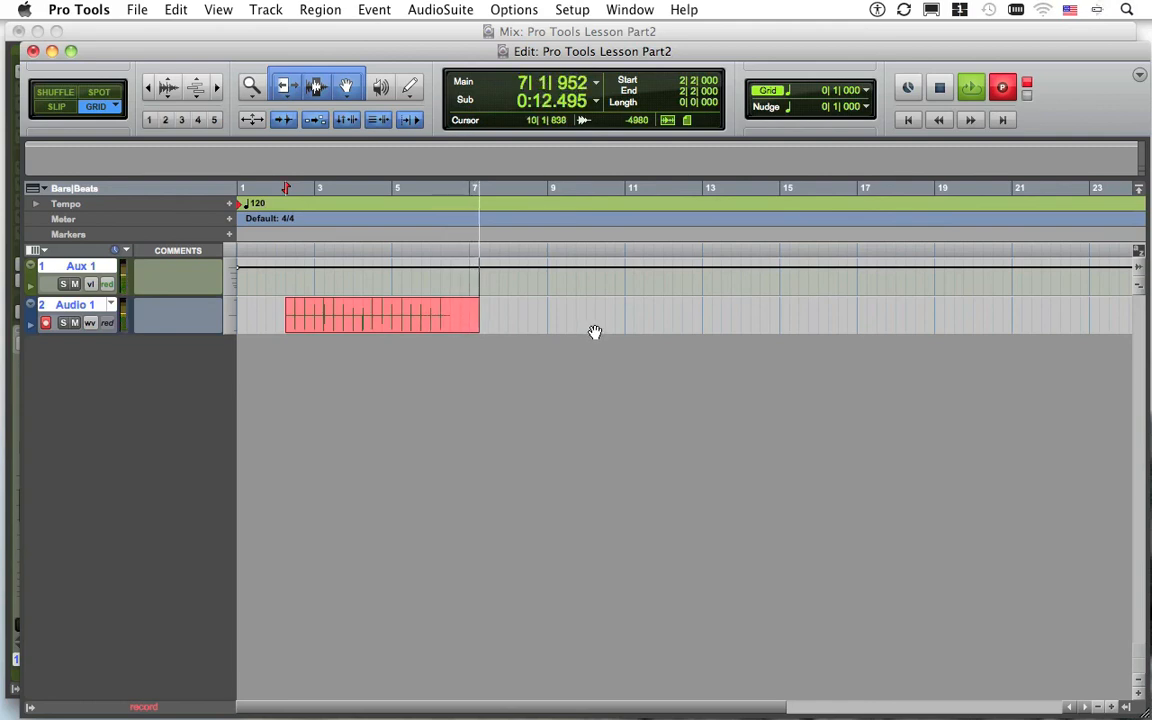
pyautogui.press('space')
# Step: Split the recorded click region on Audio 1 at bar 3 and at bar 7
pyautogui.click(316, 313)
pyautogui.press('super+e')
pyautogui.click(470, 312)
pyautogui.press('super+e')
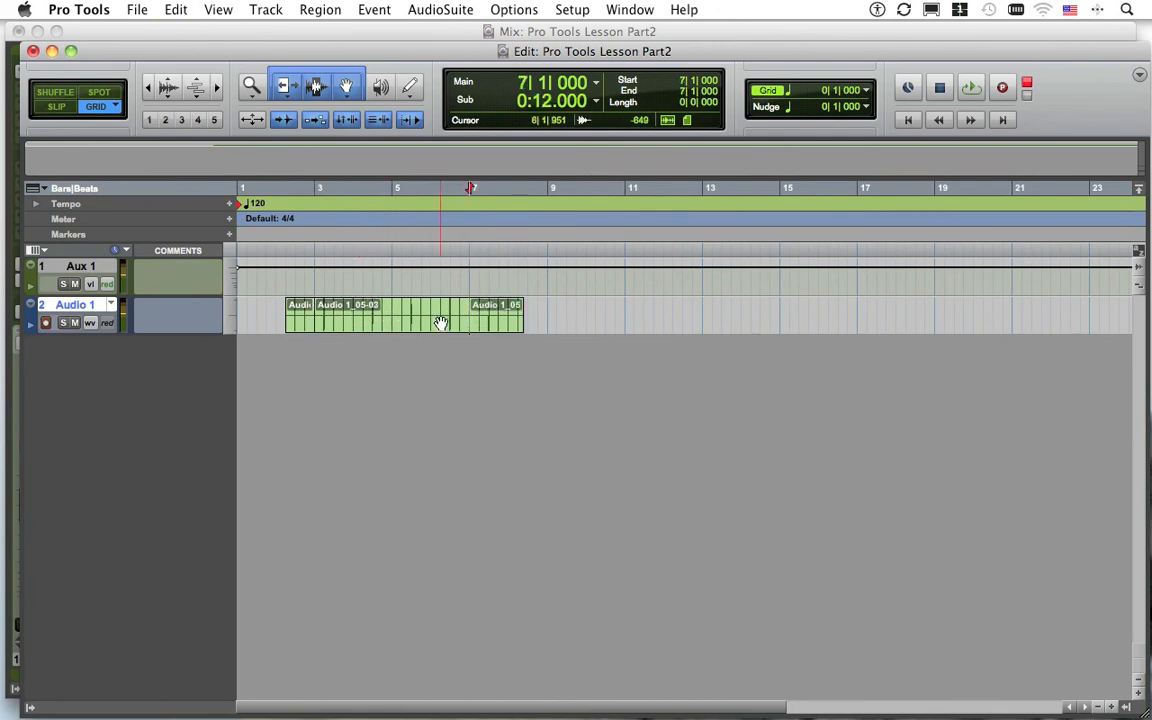
# Step: Delete the click pieces before bar 3 and after bar 7, and move the remaining four-bar region to bar 1
pyautogui.click(441, 323)
pyautogui.click(481, 325)
pyautogui.press('Delete')
pyautogui.click(300, 326)
pyautogui.press('Delete')
pyautogui.moveTo(336, 329); pyautogui.dragTo(254, 329)
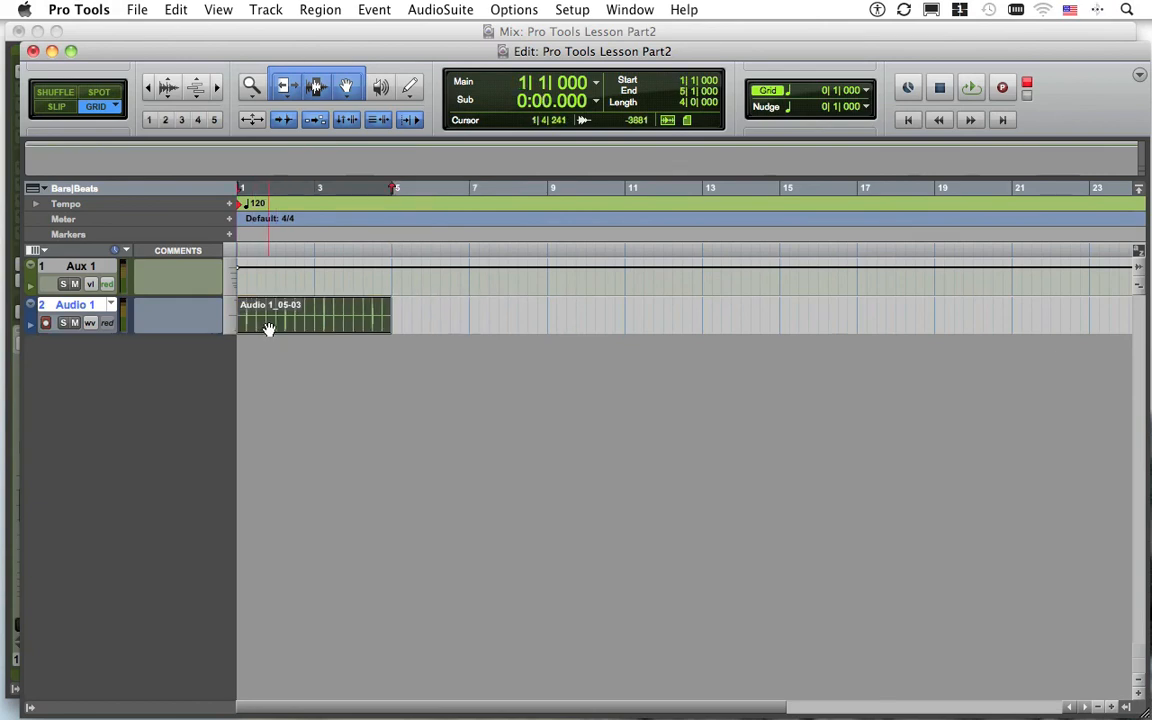
# Step: Duplicate the four-bar click region repeatedly end to end on Audio 1 up to bar 37
pyautogui.press('super+d')
pyautogui.press('super+d')
pyautogui.press('super+d')
pyautogui.press('super+d')
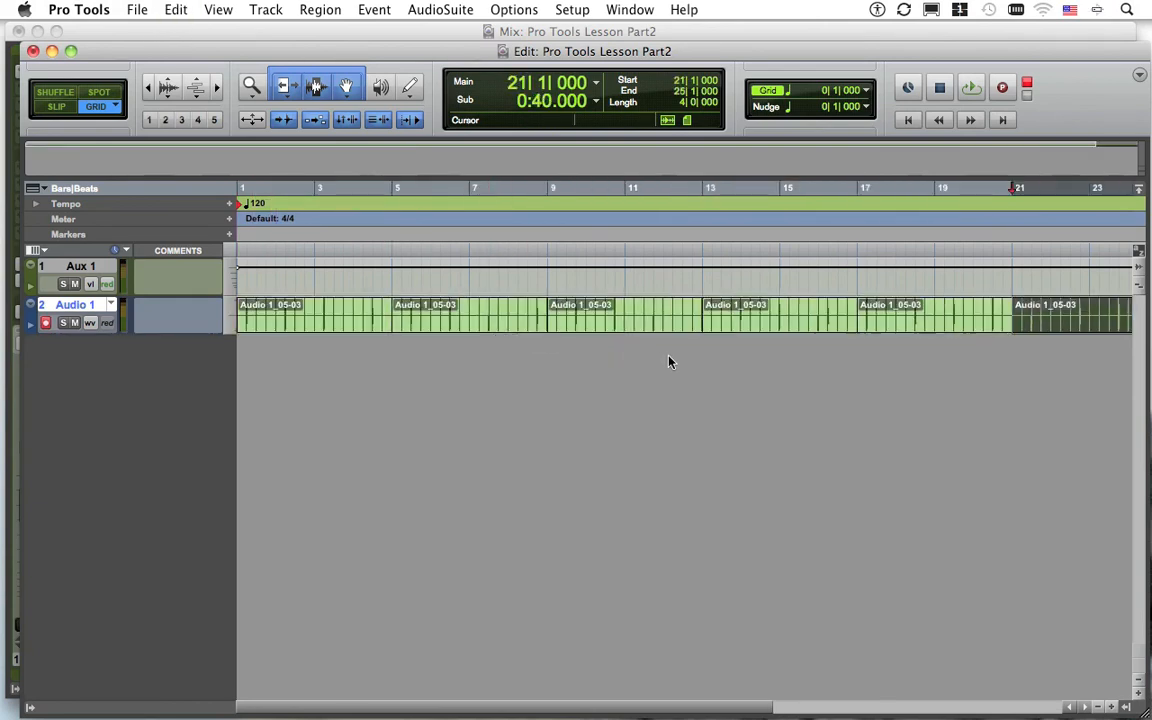
pyautogui.press('super+bracketleft')
pyautogui.press('super+bracketleft')
pyautogui.press('super+d')
pyautogui.press('super+d')
pyautogui.press('super+d')
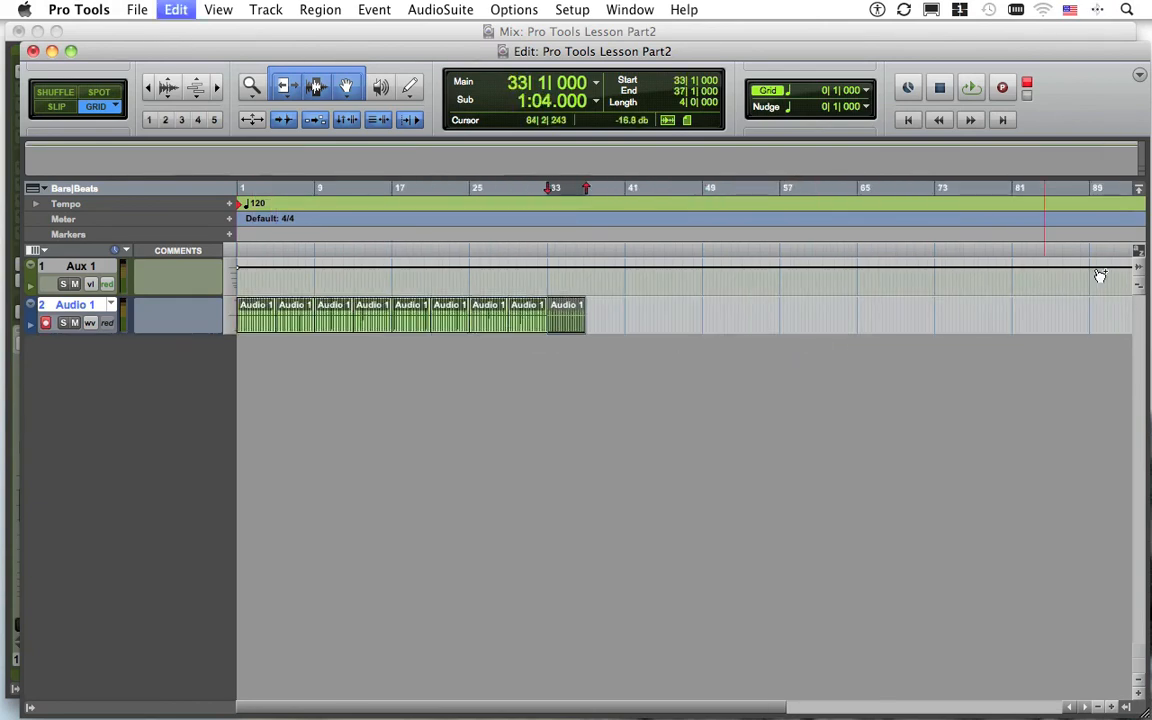